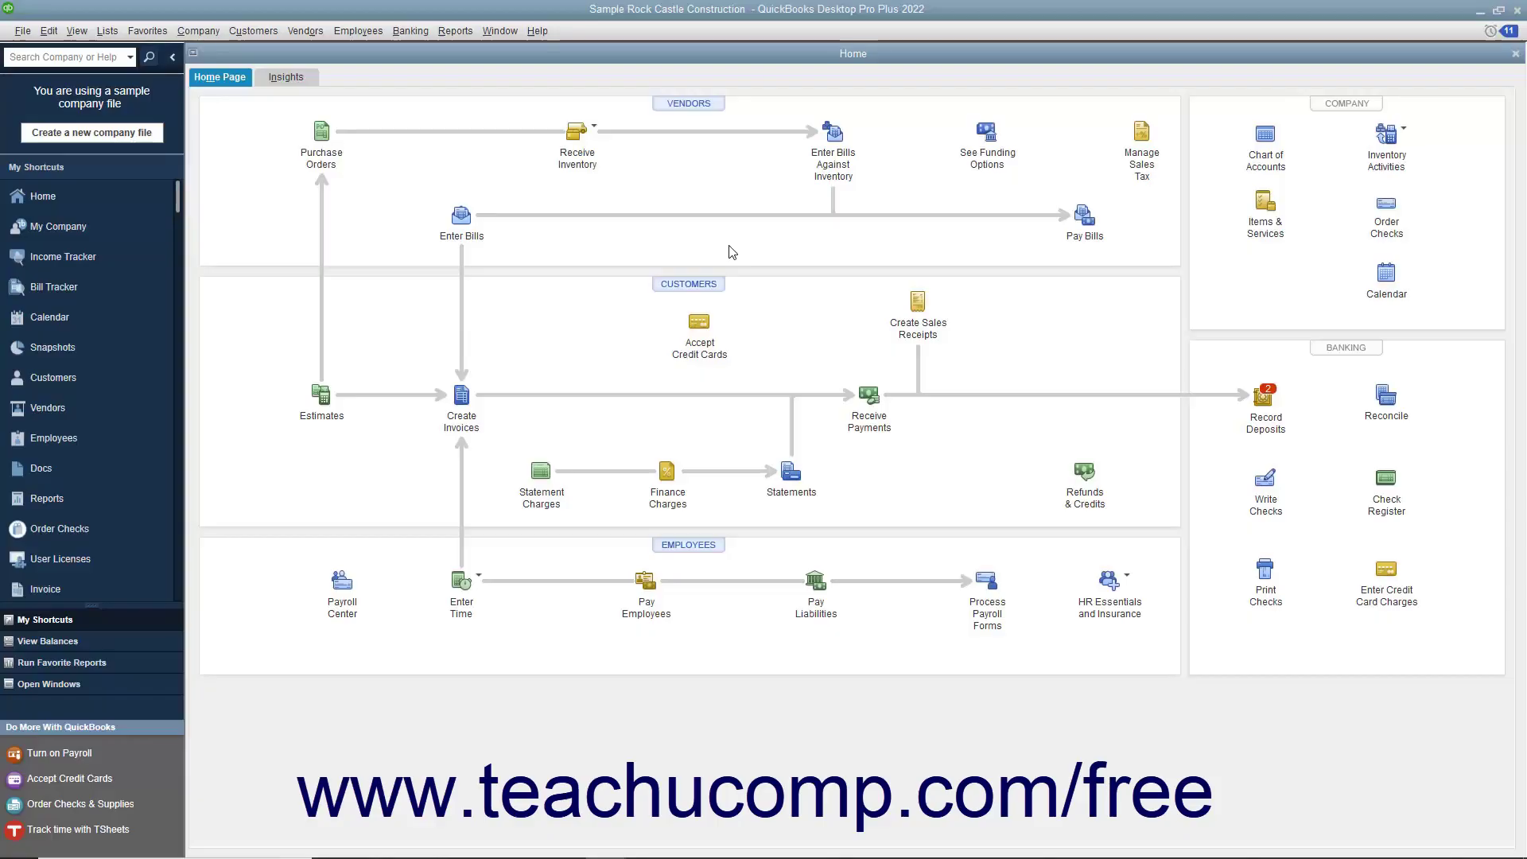
View the first customer's Additional Info, then close the customer windows and return home.
{"action": "left_click", "coordinate": [703, 283]}
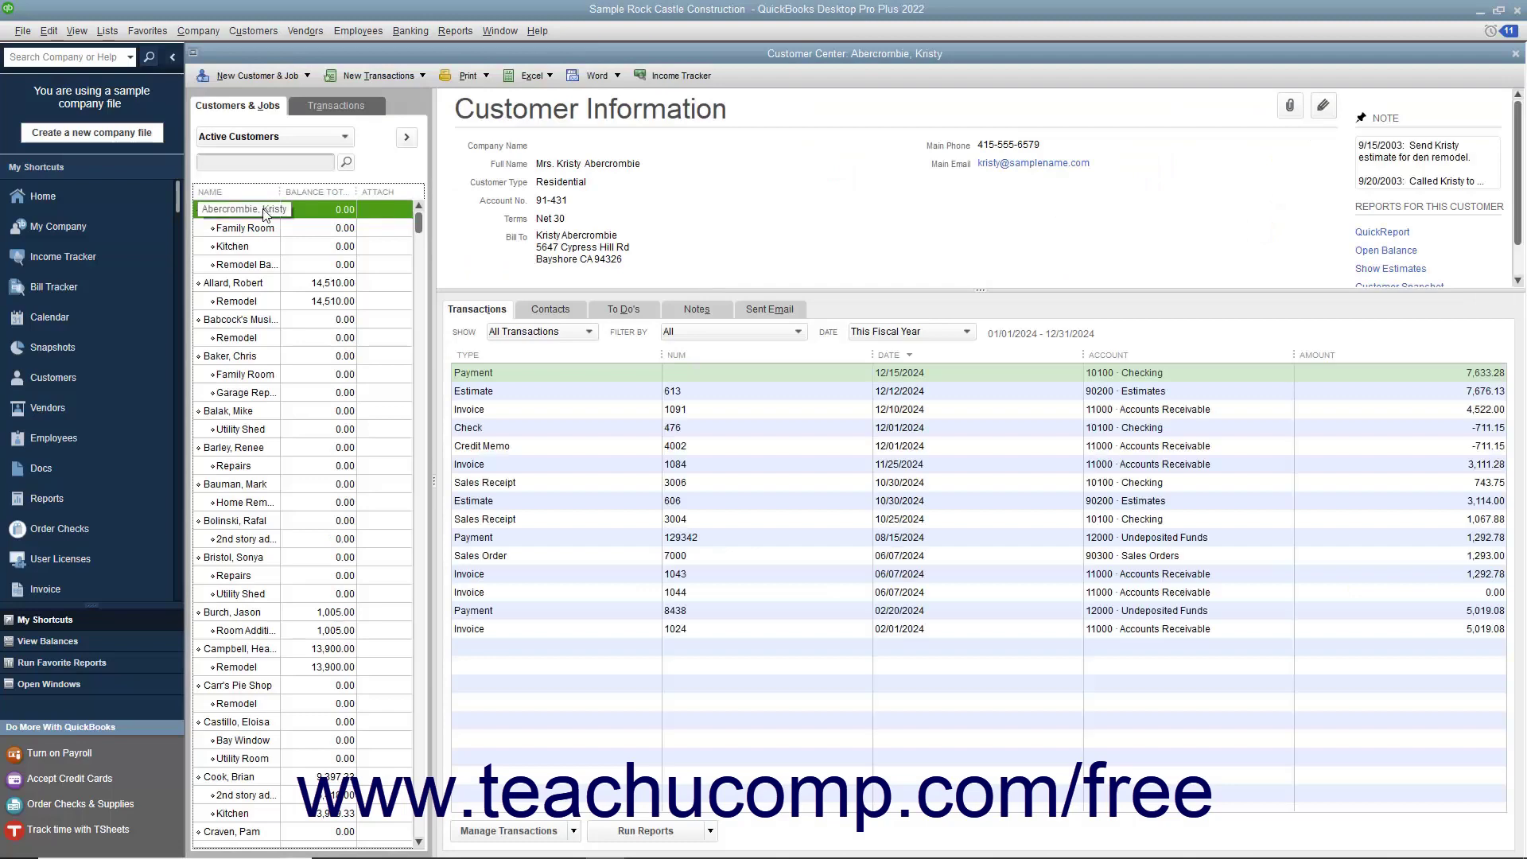
{"action": "double_click", "coordinate": [266, 210]}
{"action": "left_click", "coordinate": [270, 217]}
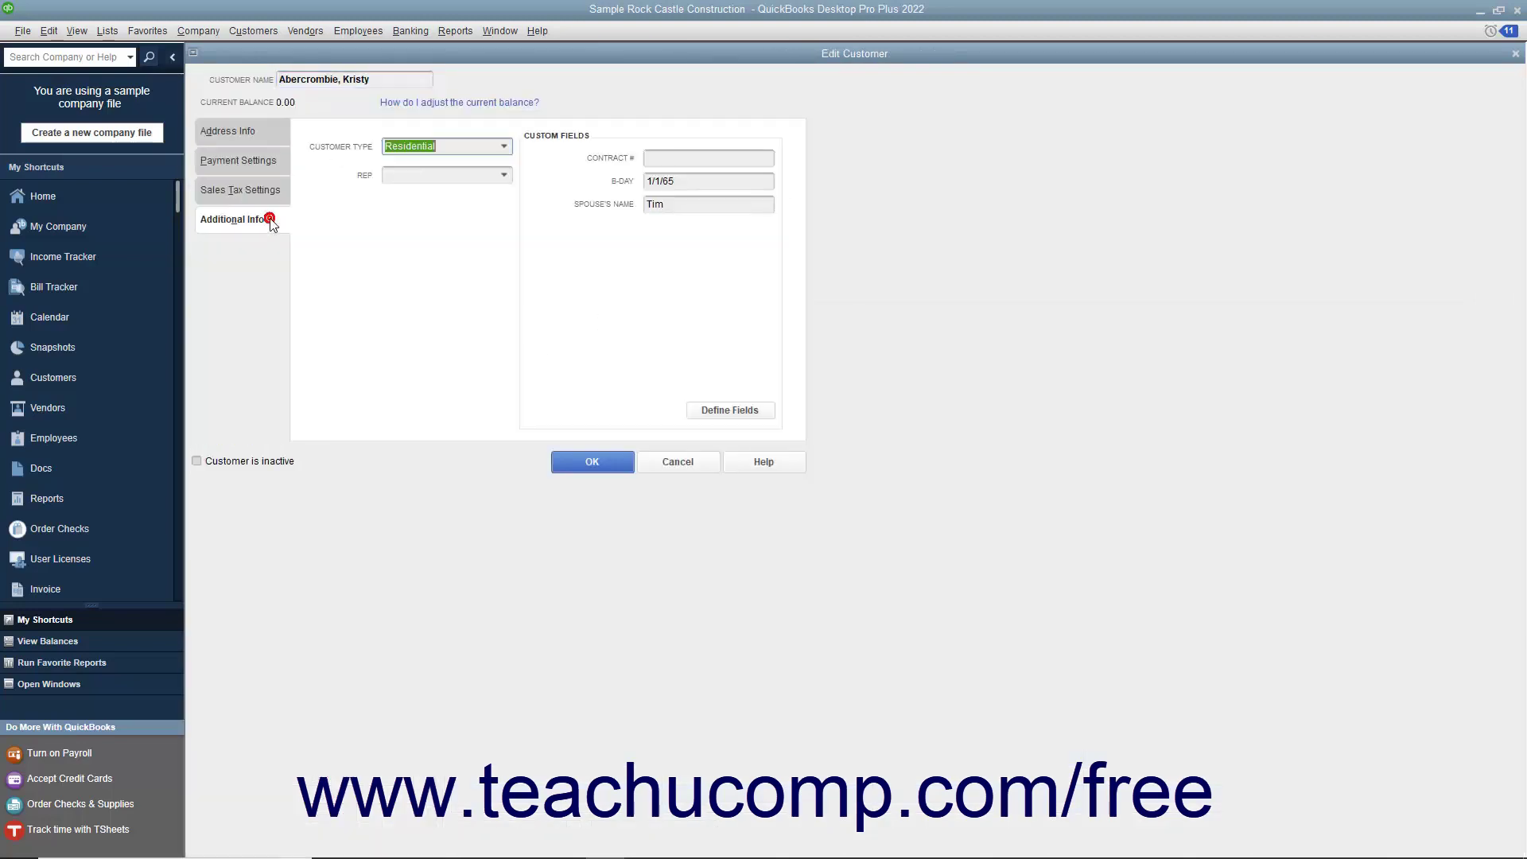
{"action": "left_click", "coordinate": [687, 157]}
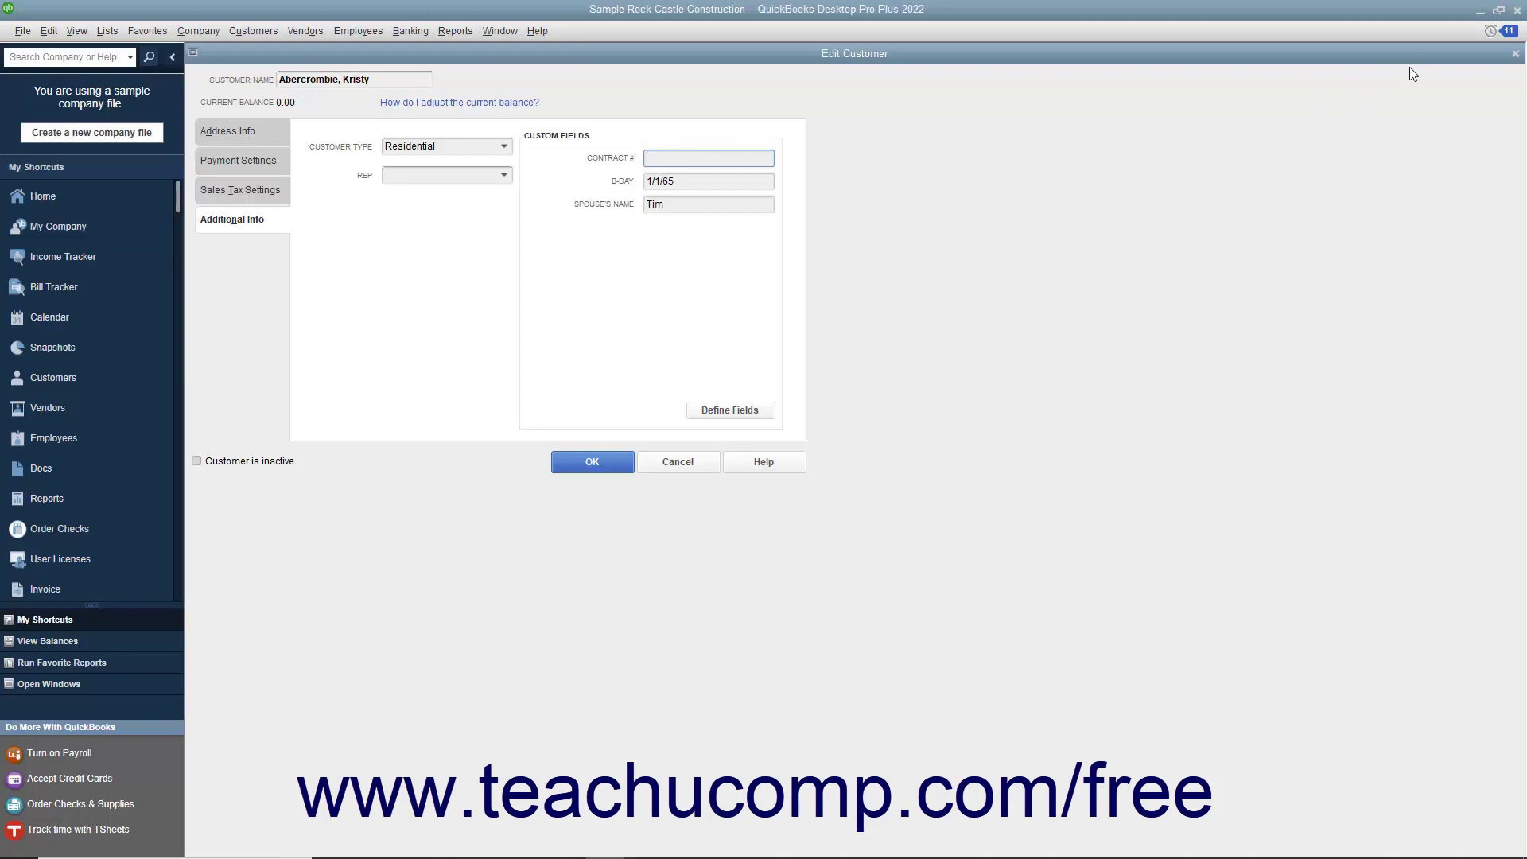
{"action": "left_click", "coordinate": [1514, 53]}
{"action": "left_click", "coordinate": [1515, 53]}
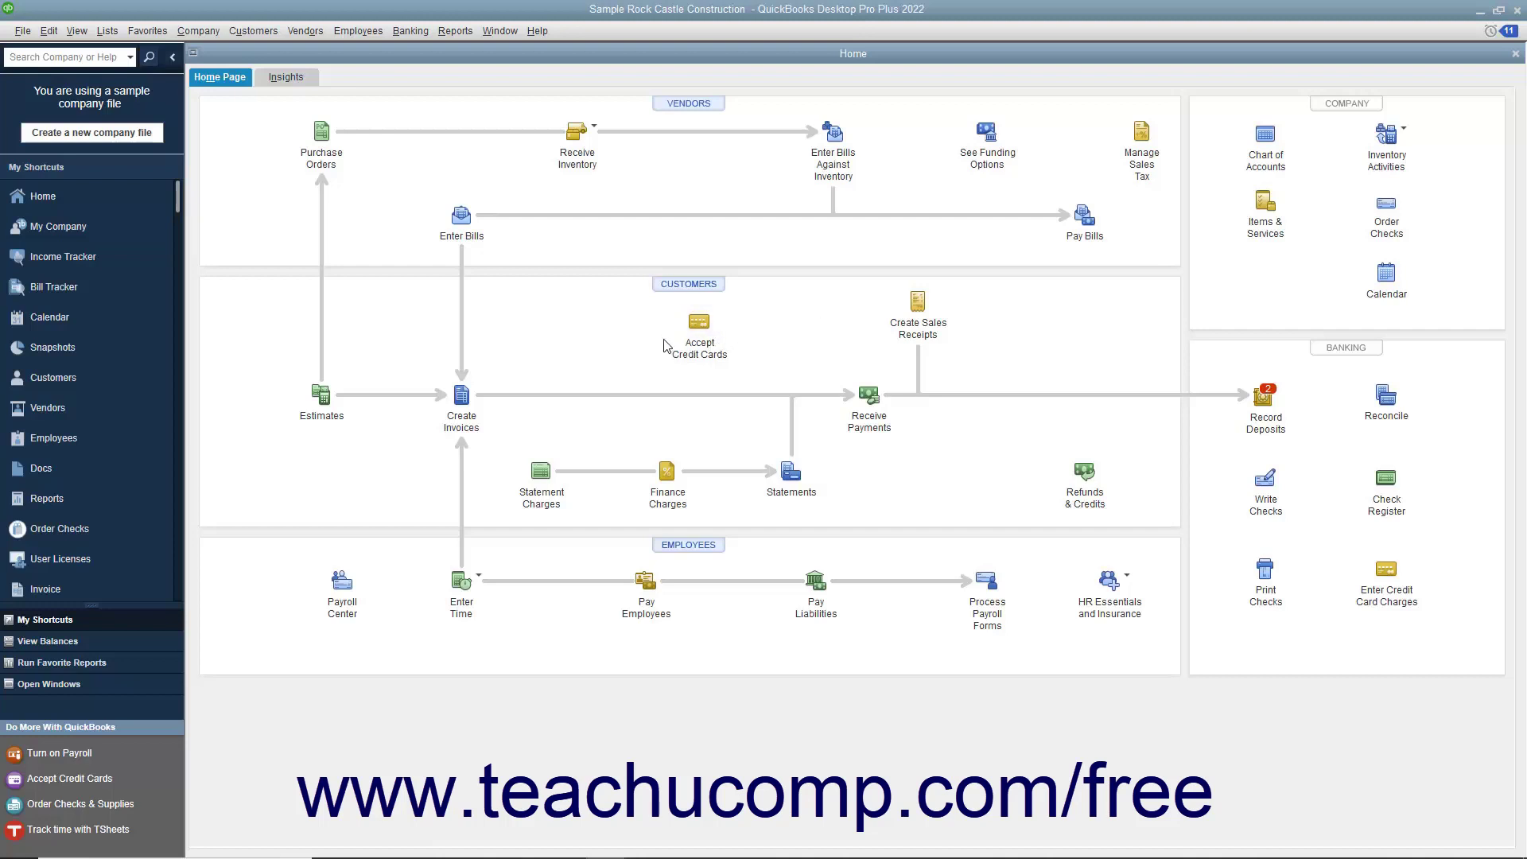
Reopen the first customer from Customers & Jobs on its Additional Info tab.
{"action": "left_click", "coordinate": [678, 286]}
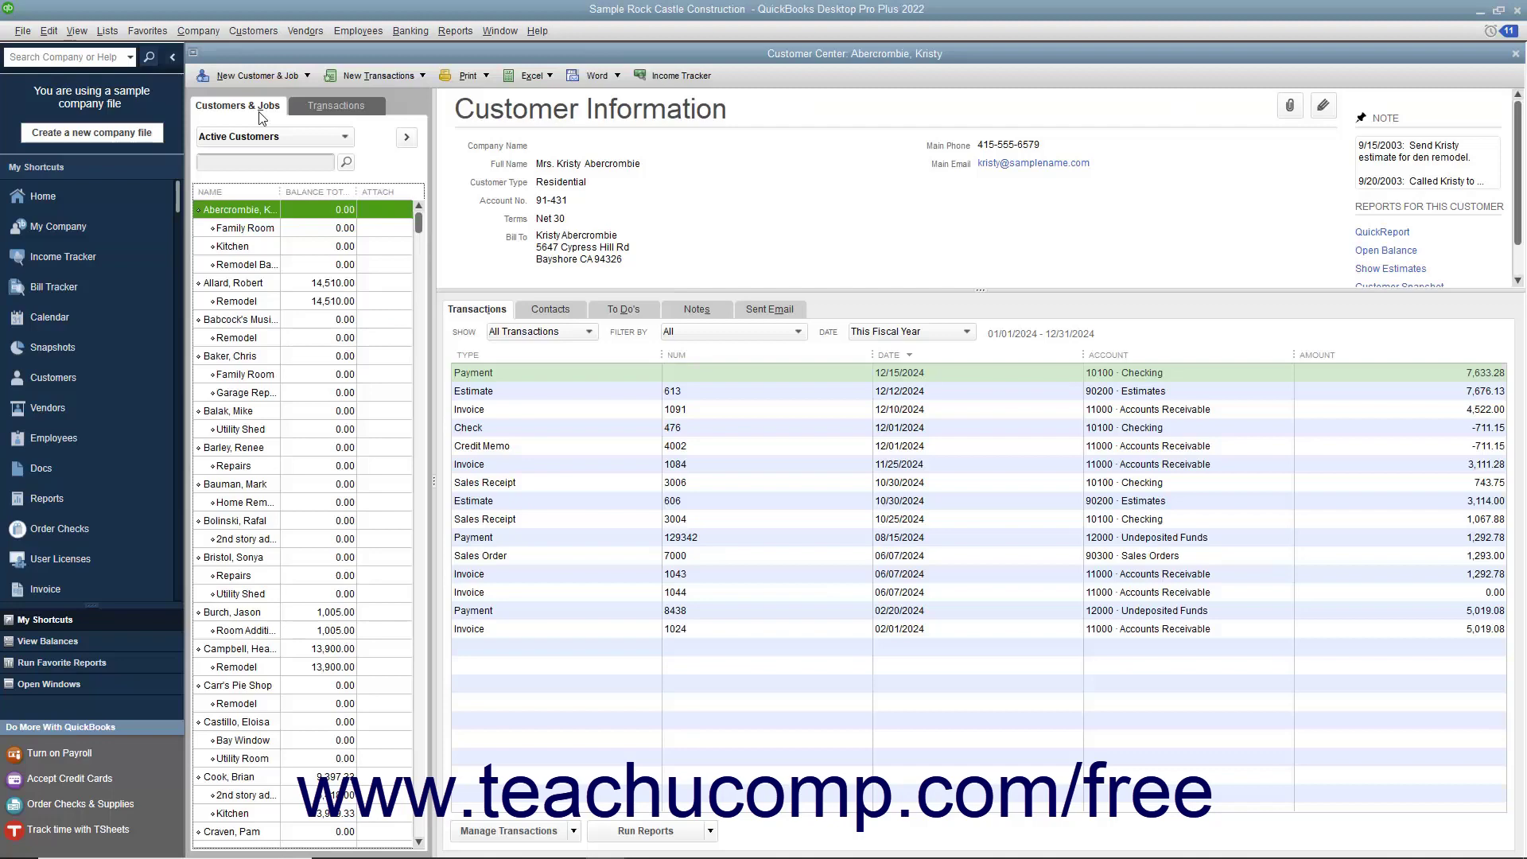
{"action": "left_click", "coordinate": [227, 210]}
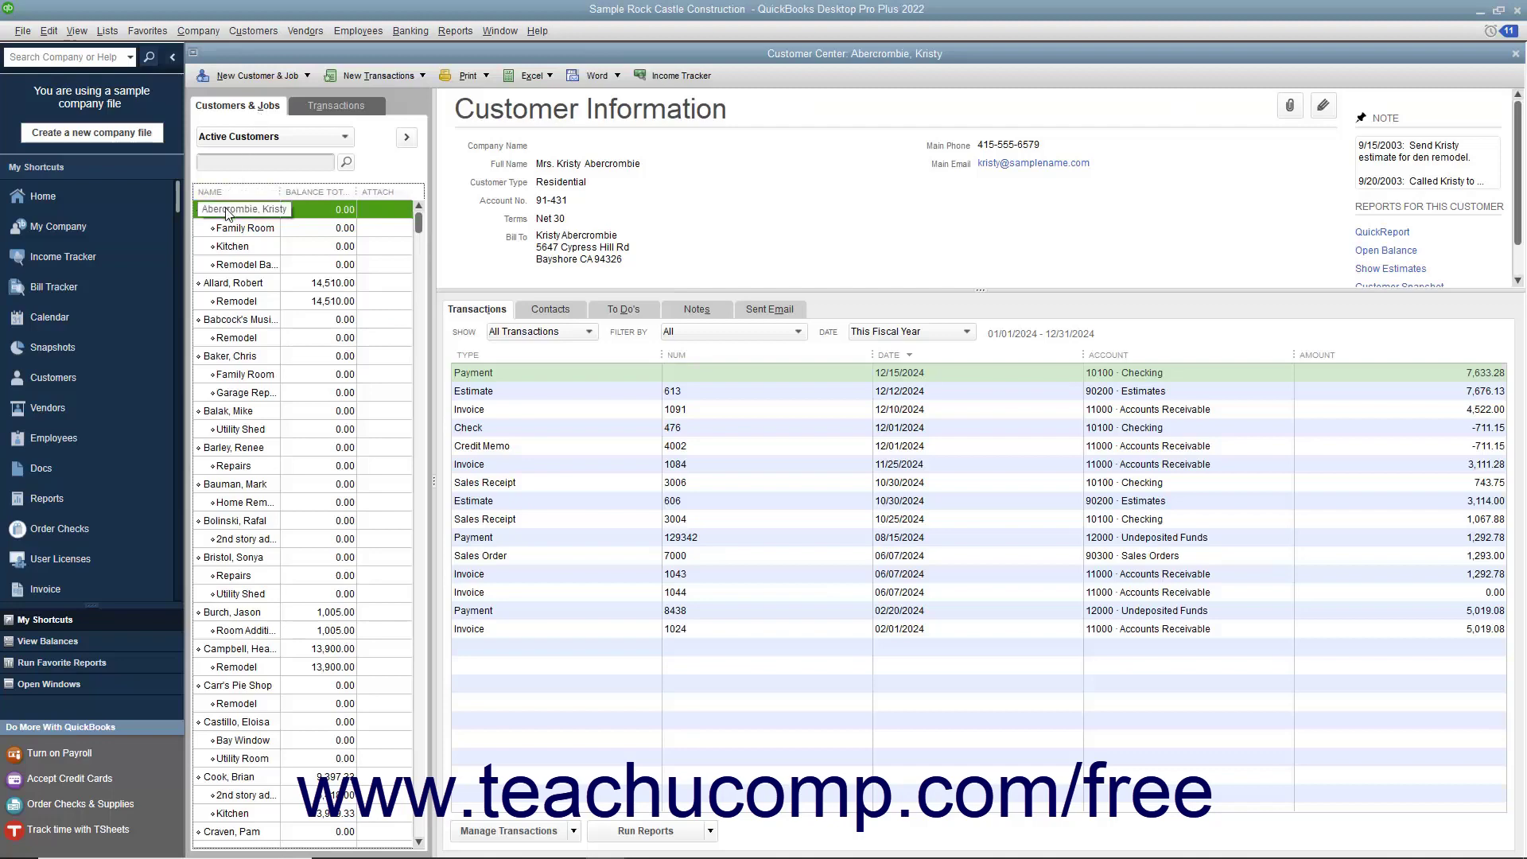
{"action": "double_click", "coordinate": [226, 211]}
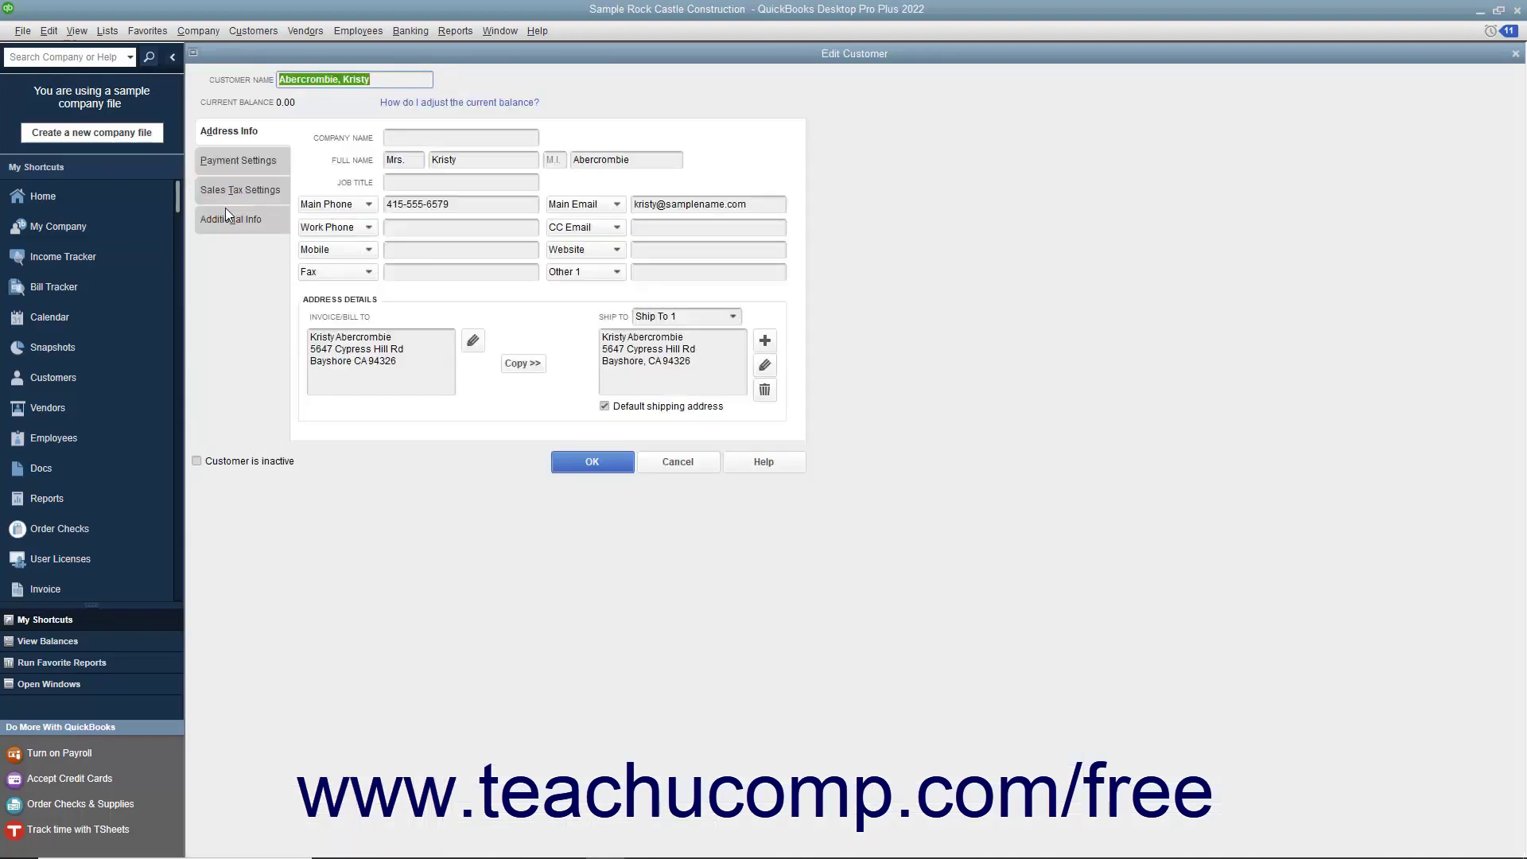
{"action": "left_click", "coordinate": [233, 226]}
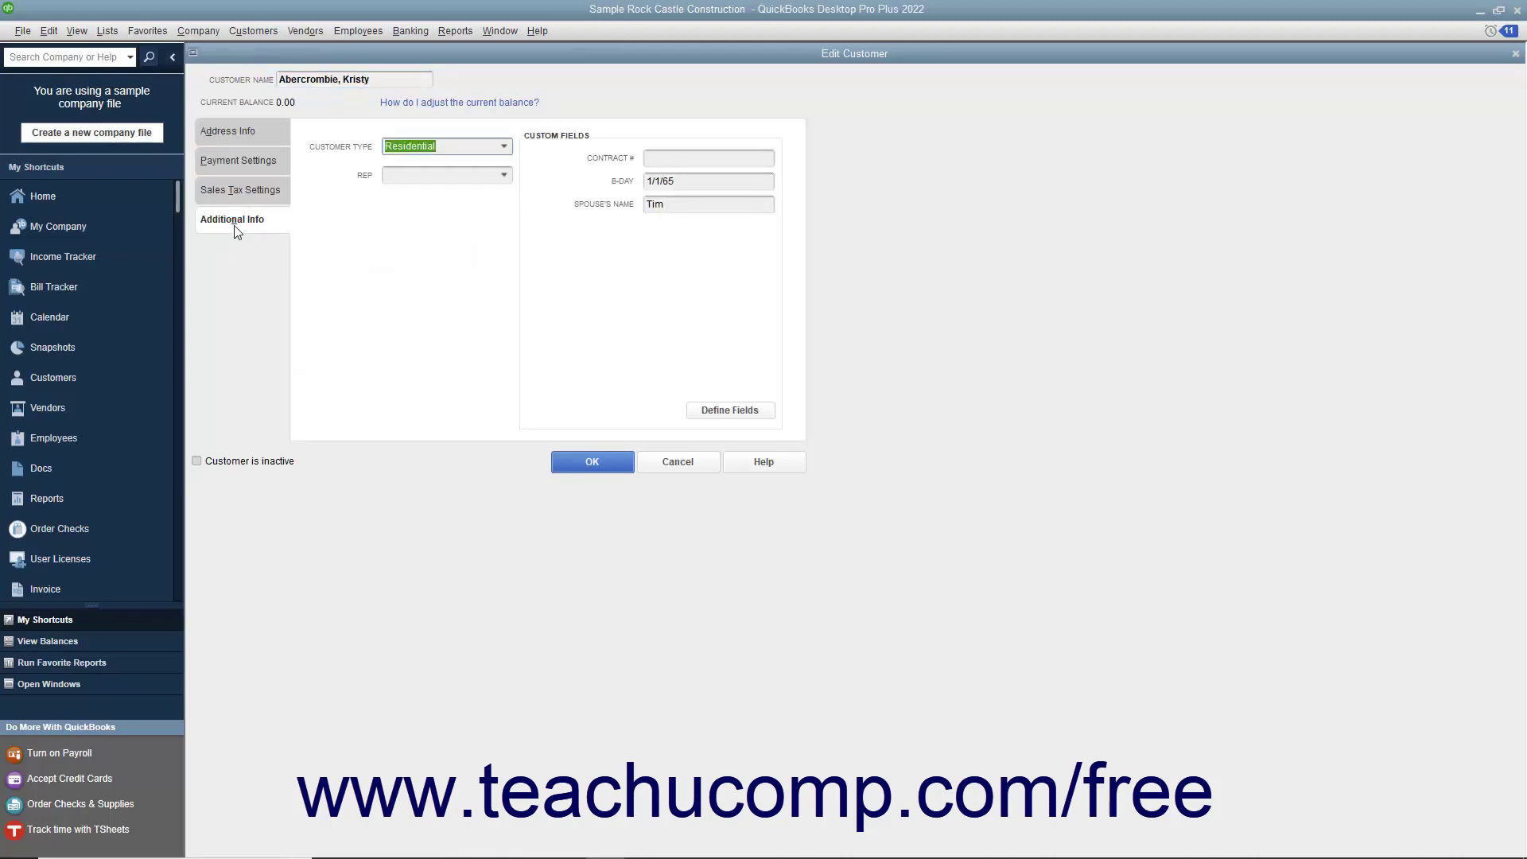
Define a 'Referred By' name custom field enabled for customers and another name type.
{"action": "left_click", "coordinate": [724, 414]}
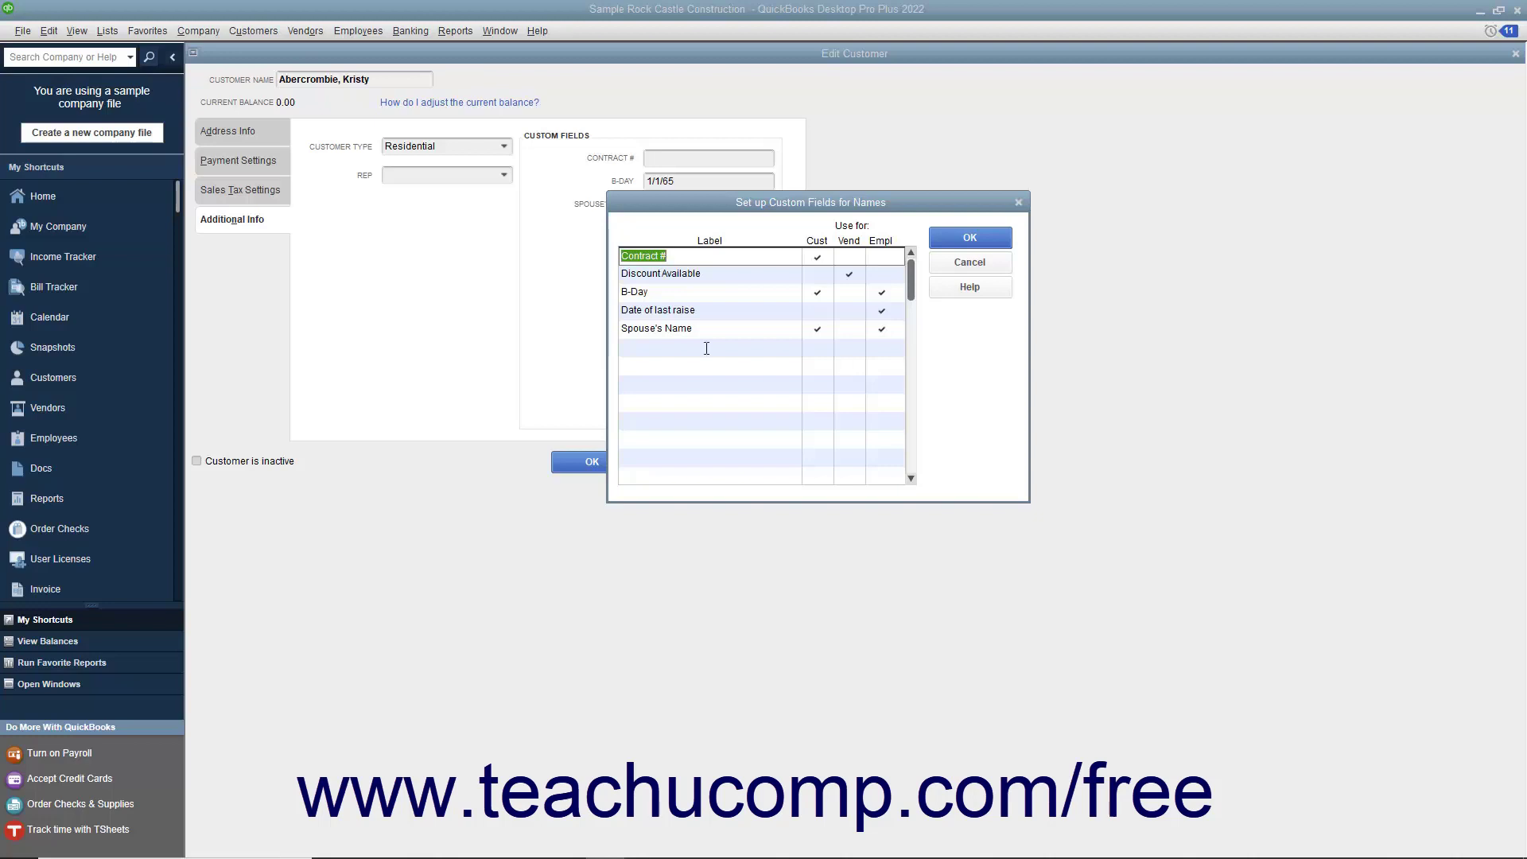
{"action": "left_click", "coordinate": [706, 348]}
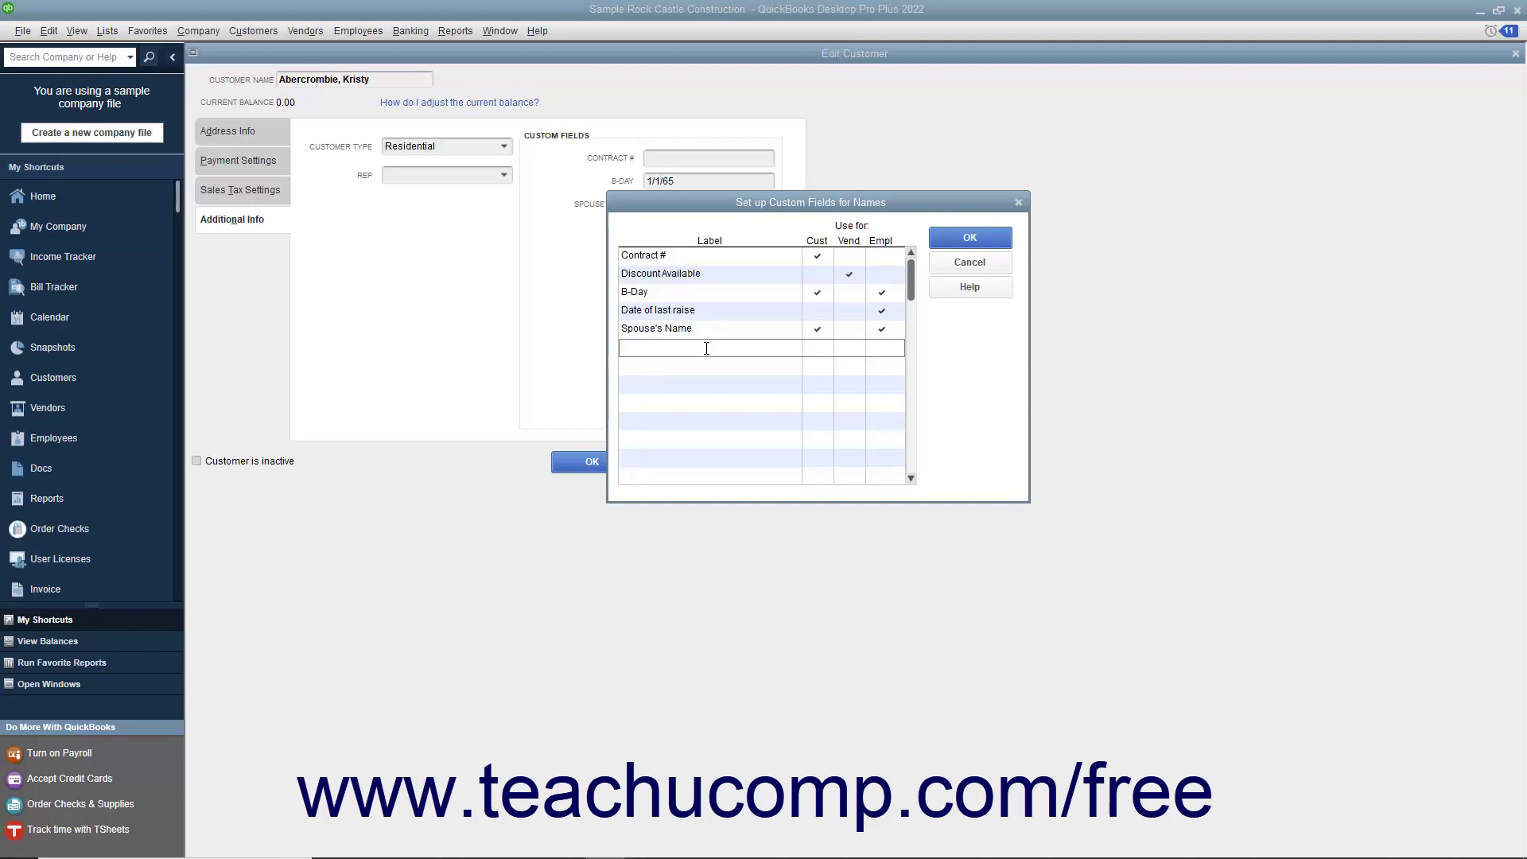
{"action": "type", "text": "Referred By"}
{"action": "left_click", "coordinate": [816, 347]}
{"action": "left_click", "coordinate": [876, 350]}
{"action": "left_click", "coordinate": [948, 247]}
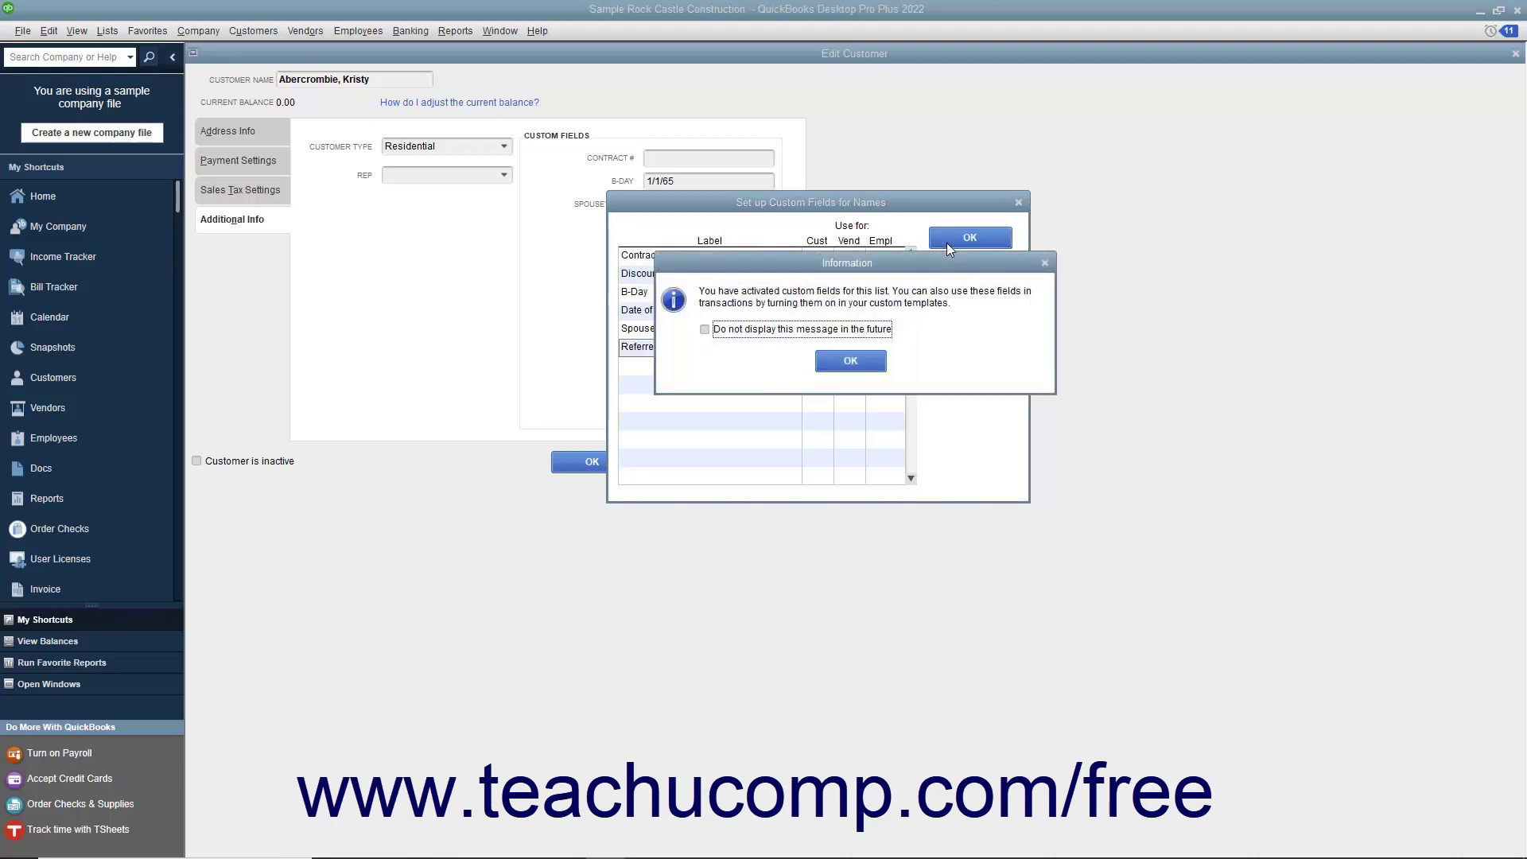
Dismiss the custom fields notice, check the empty Referred By field, and save the customer.
{"action": "left_click", "coordinate": [850, 361]}
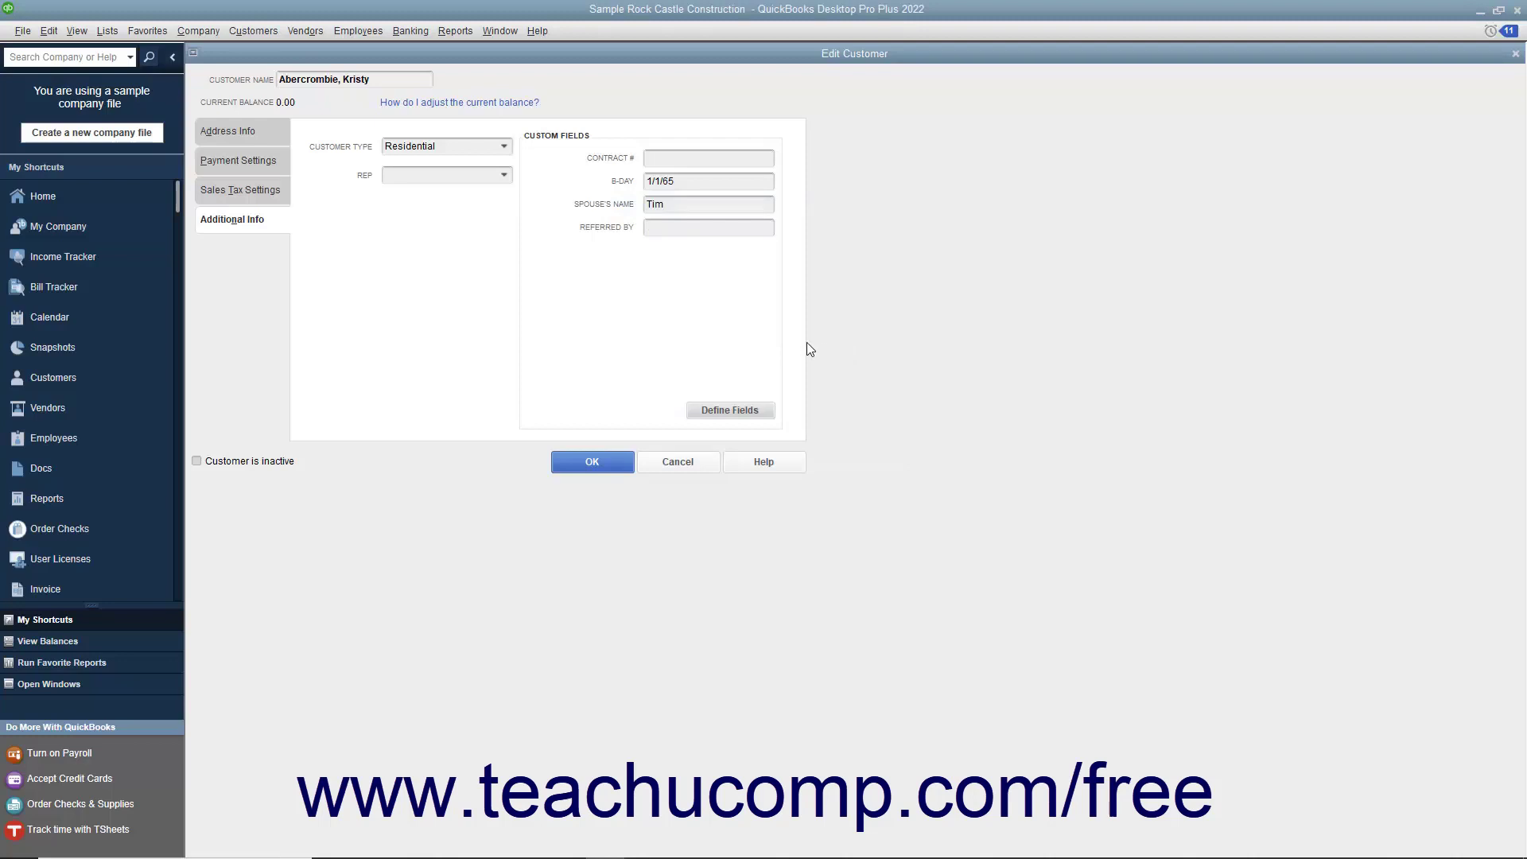
{"action": "left_click", "coordinate": [667, 226]}
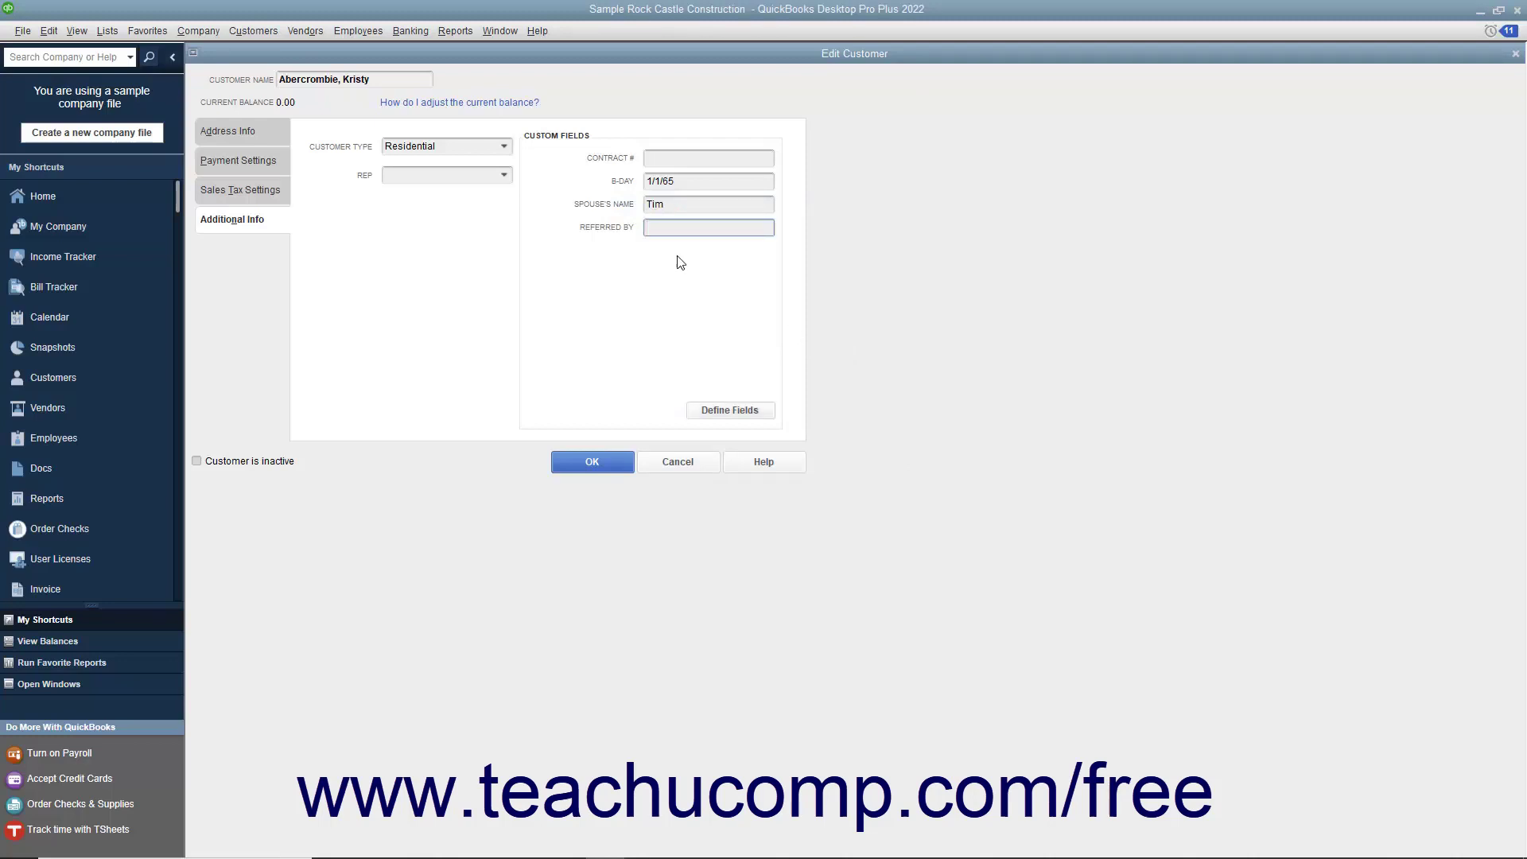
{"action": "left_click", "coordinate": [251, 228]}
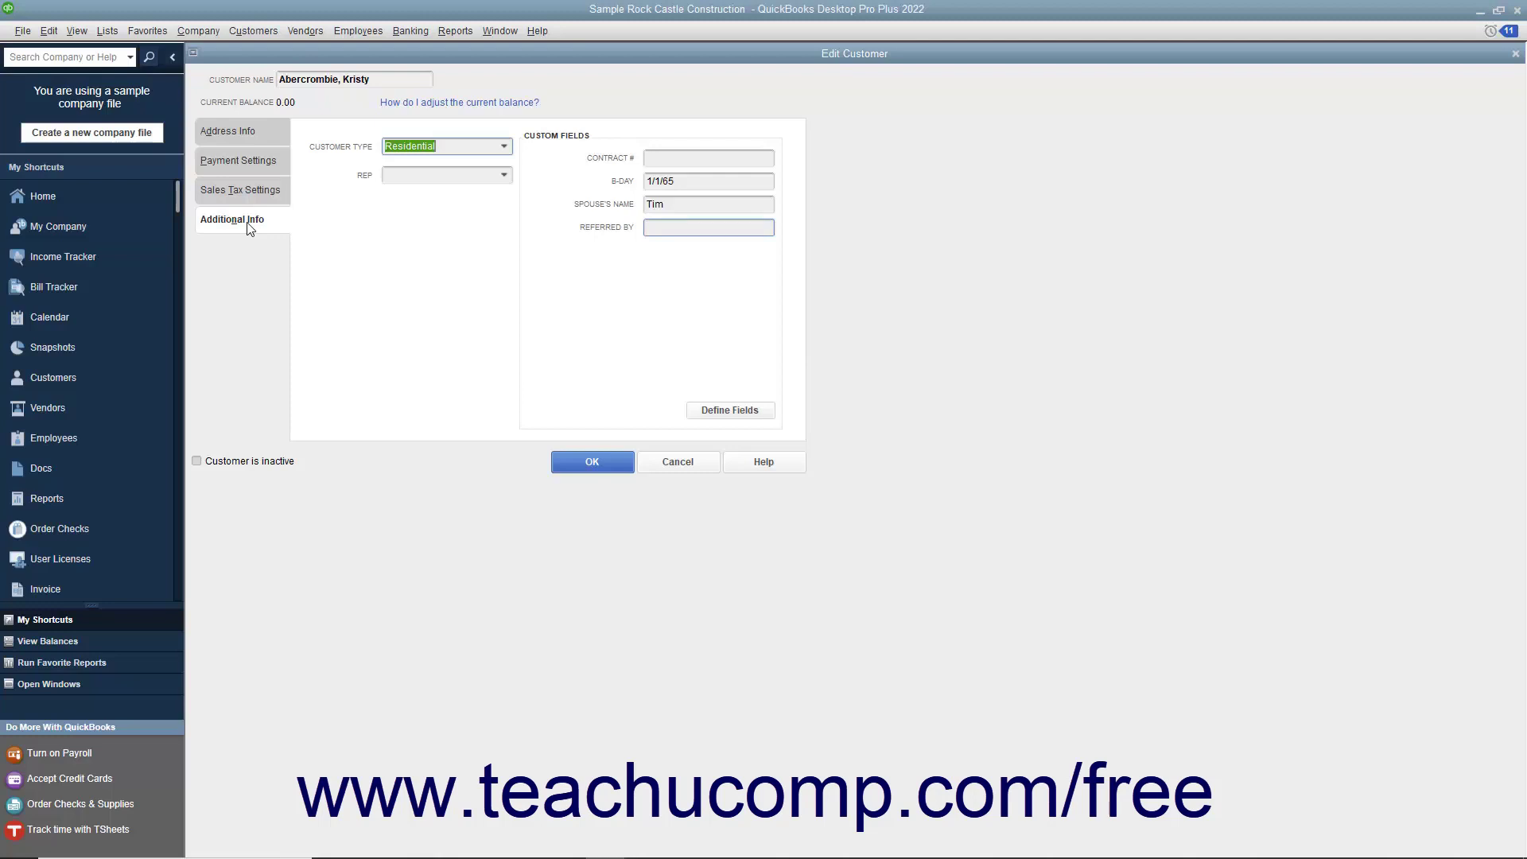
{"action": "left_click", "coordinate": [571, 459]}
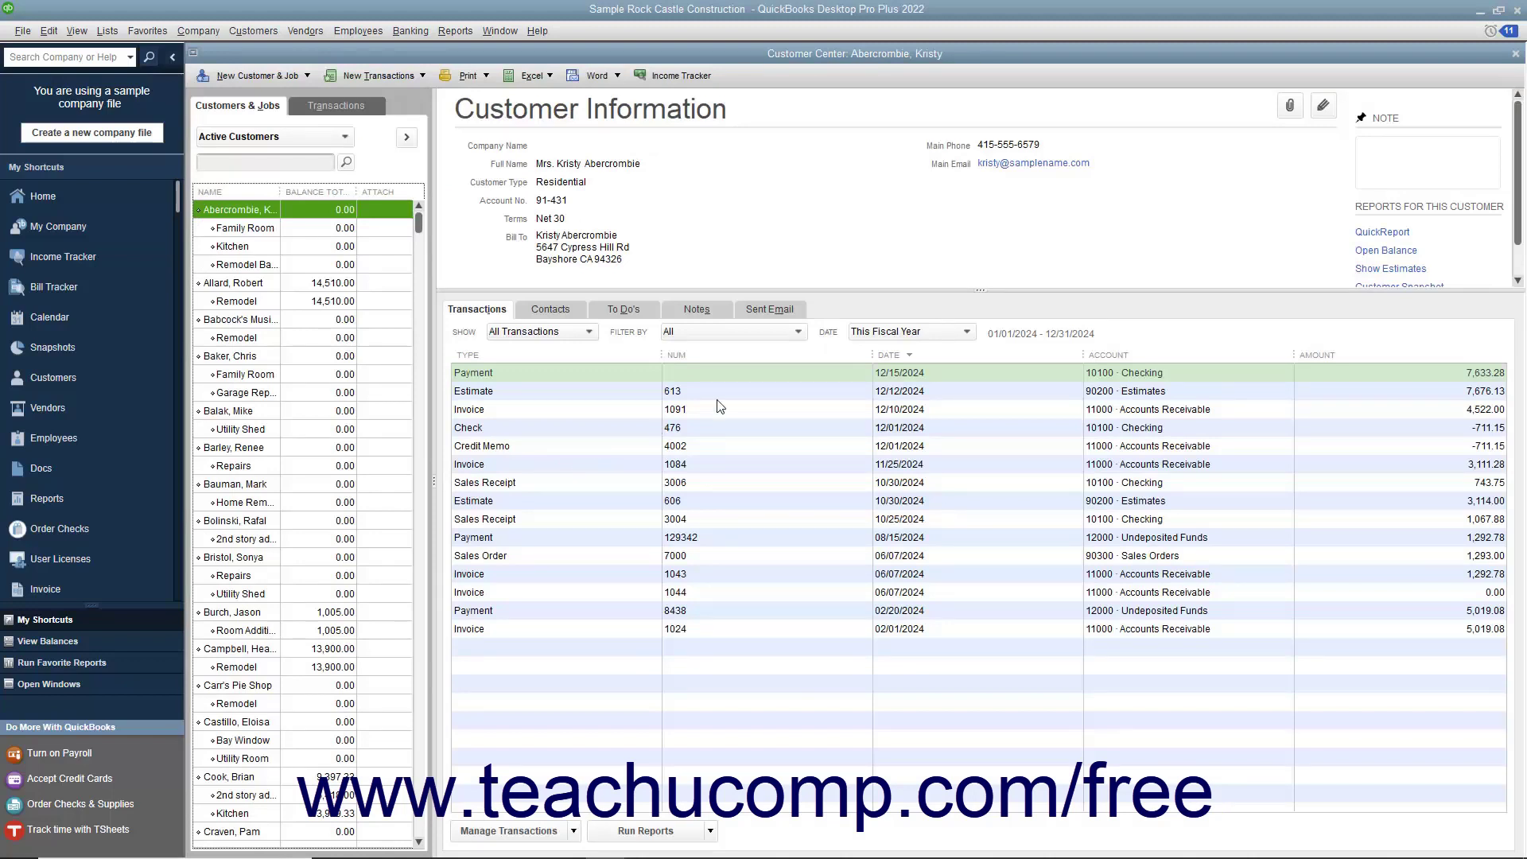
Close the Customer Center and edit Concrete Slab from Lists > Item List.
{"action": "left_click", "coordinate": [1516, 54]}
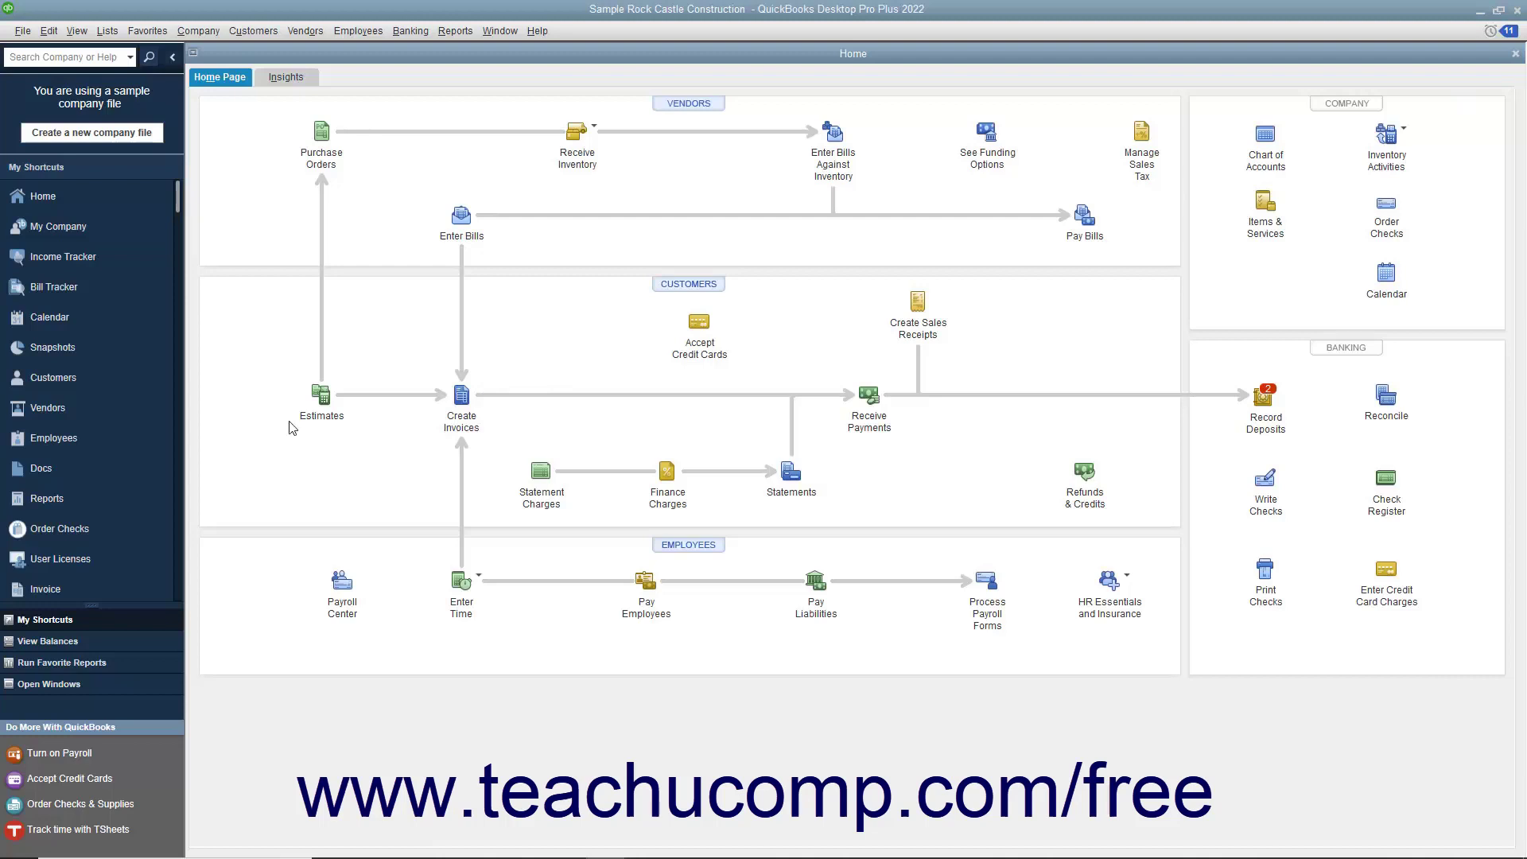
{"action": "left_click", "coordinate": [108, 31]}
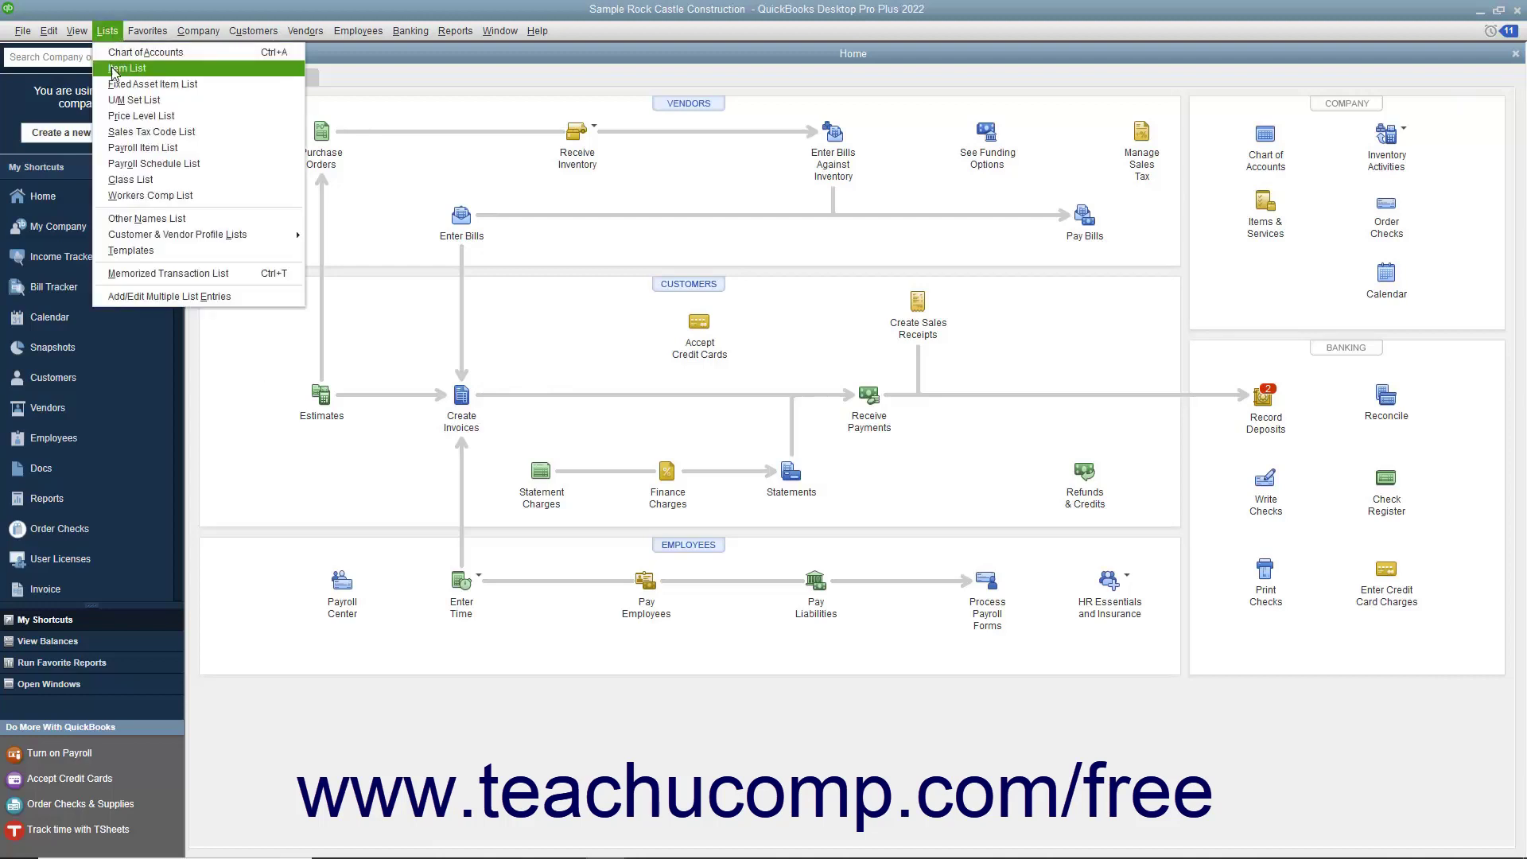
{"action": "left_click", "coordinate": [114, 69]}
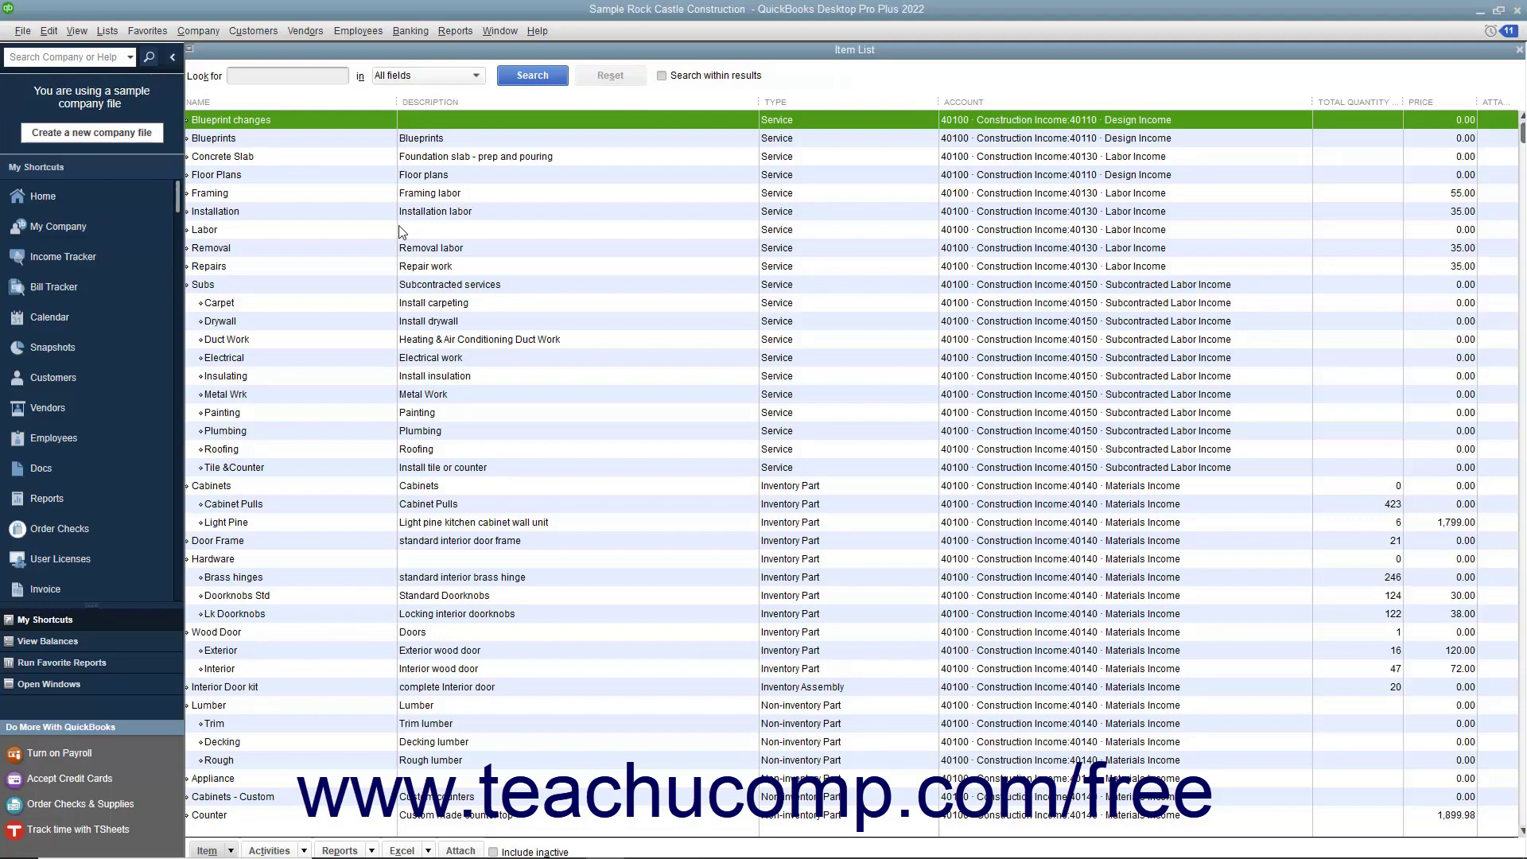
{"action": "double_click", "coordinate": [245, 159]}
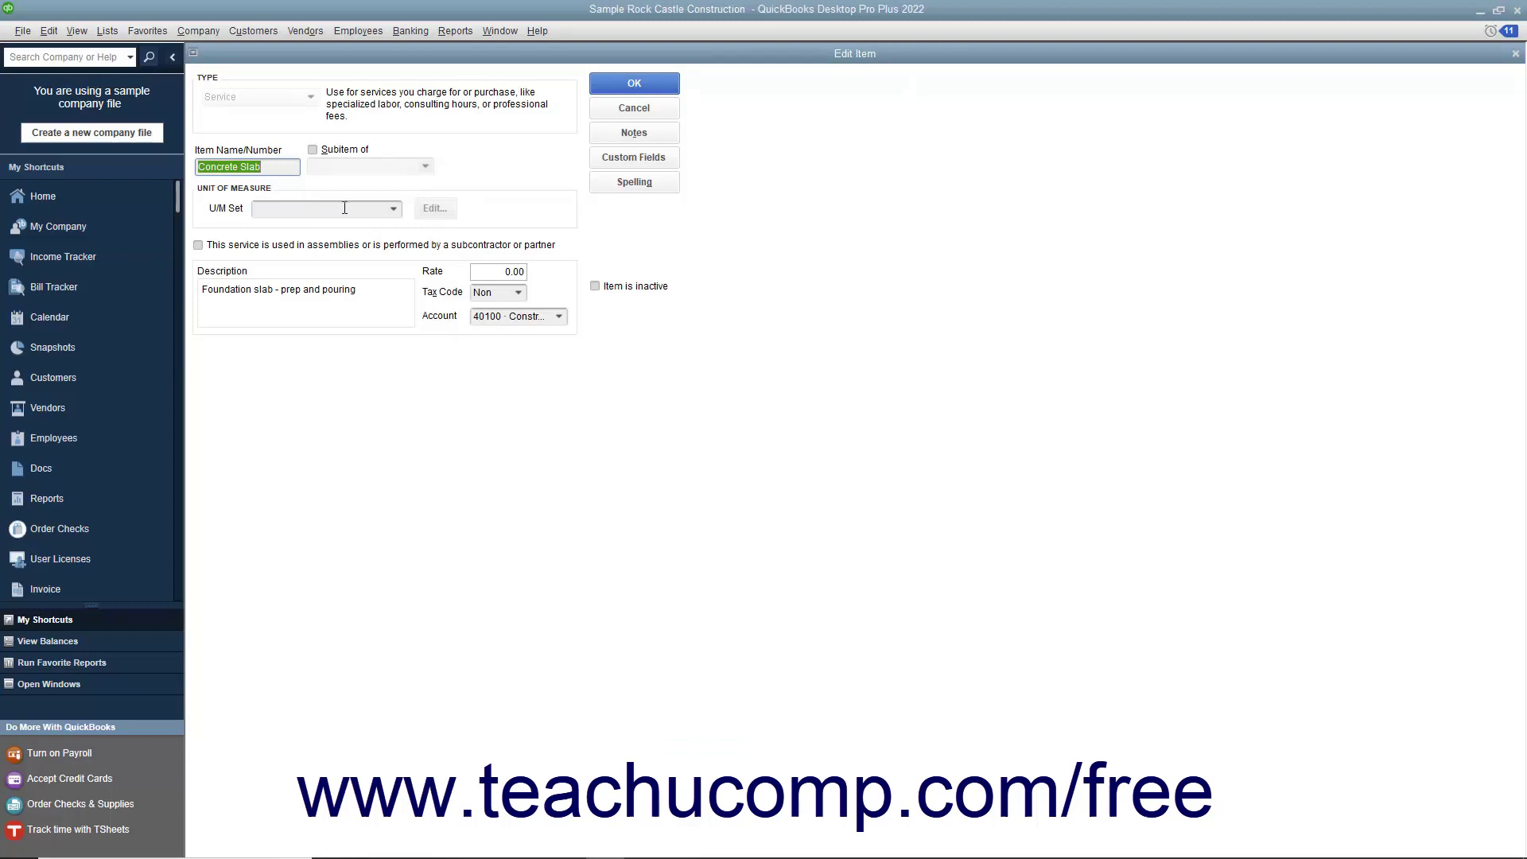
Show Concrete Slab's custom fields and open the item field definitions.
{"action": "left_click", "coordinate": [633, 158]}
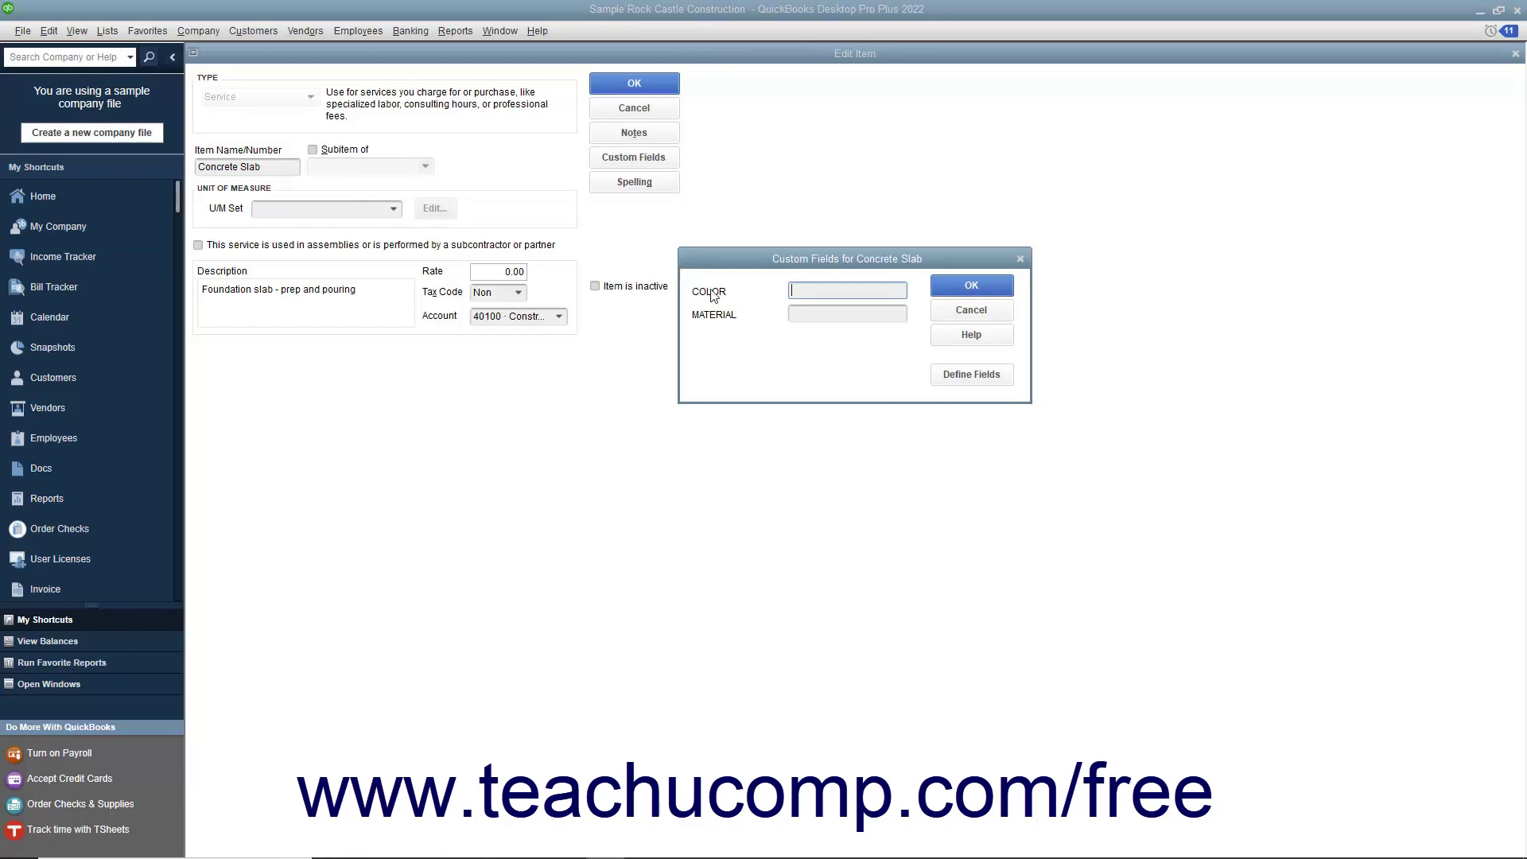
{"action": "left_click", "coordinate": [958, 385]}
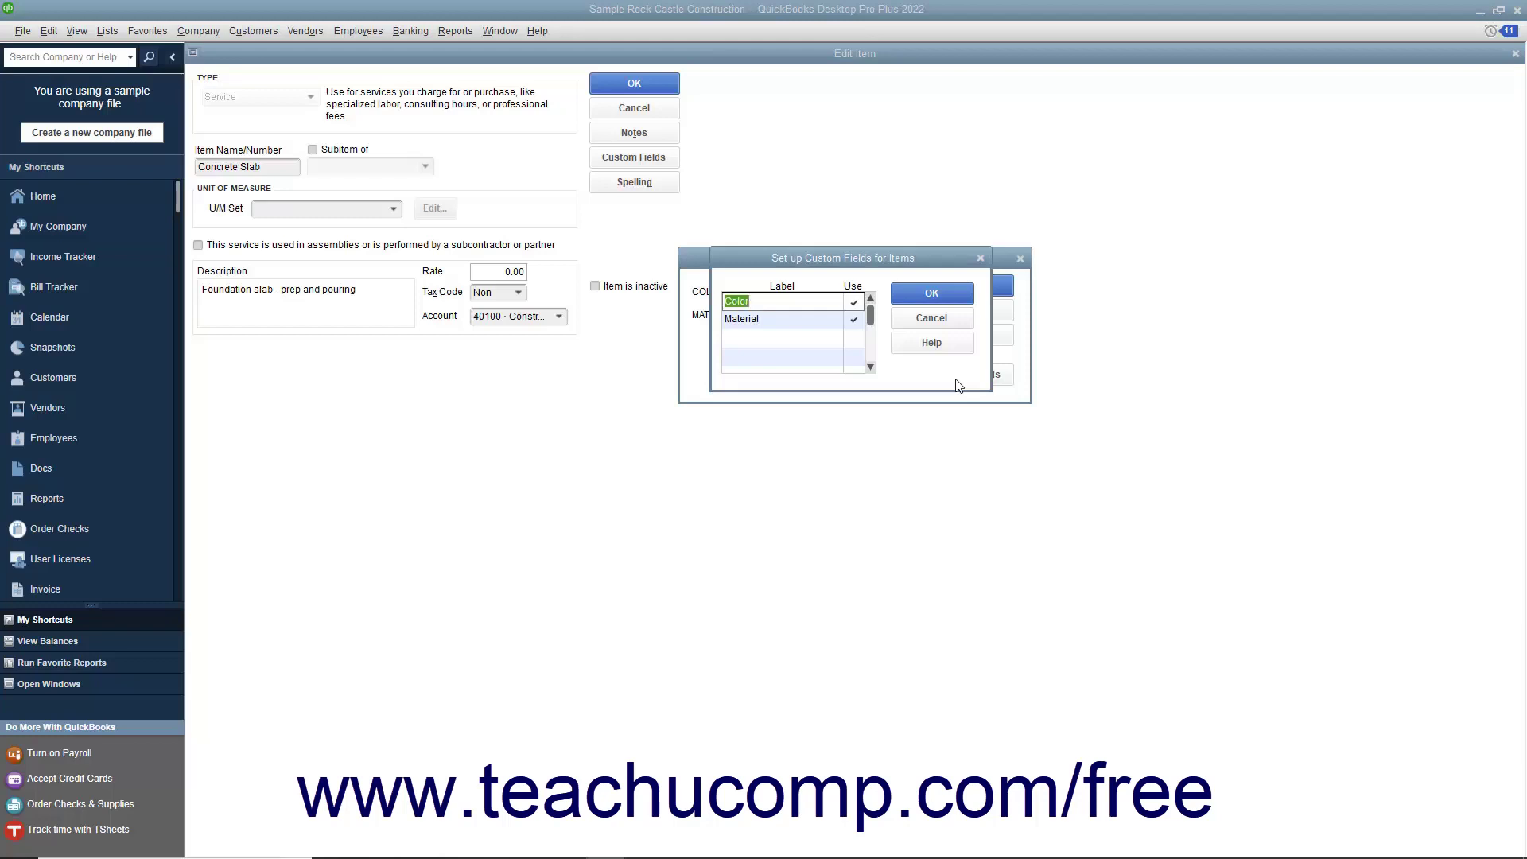
Add an item custom field labelled 'Size', mark it for use, and confirm the notice.
{"action": "left_click", "coordinate": [787, 338]}
{"action": "type", "text": "Size"}
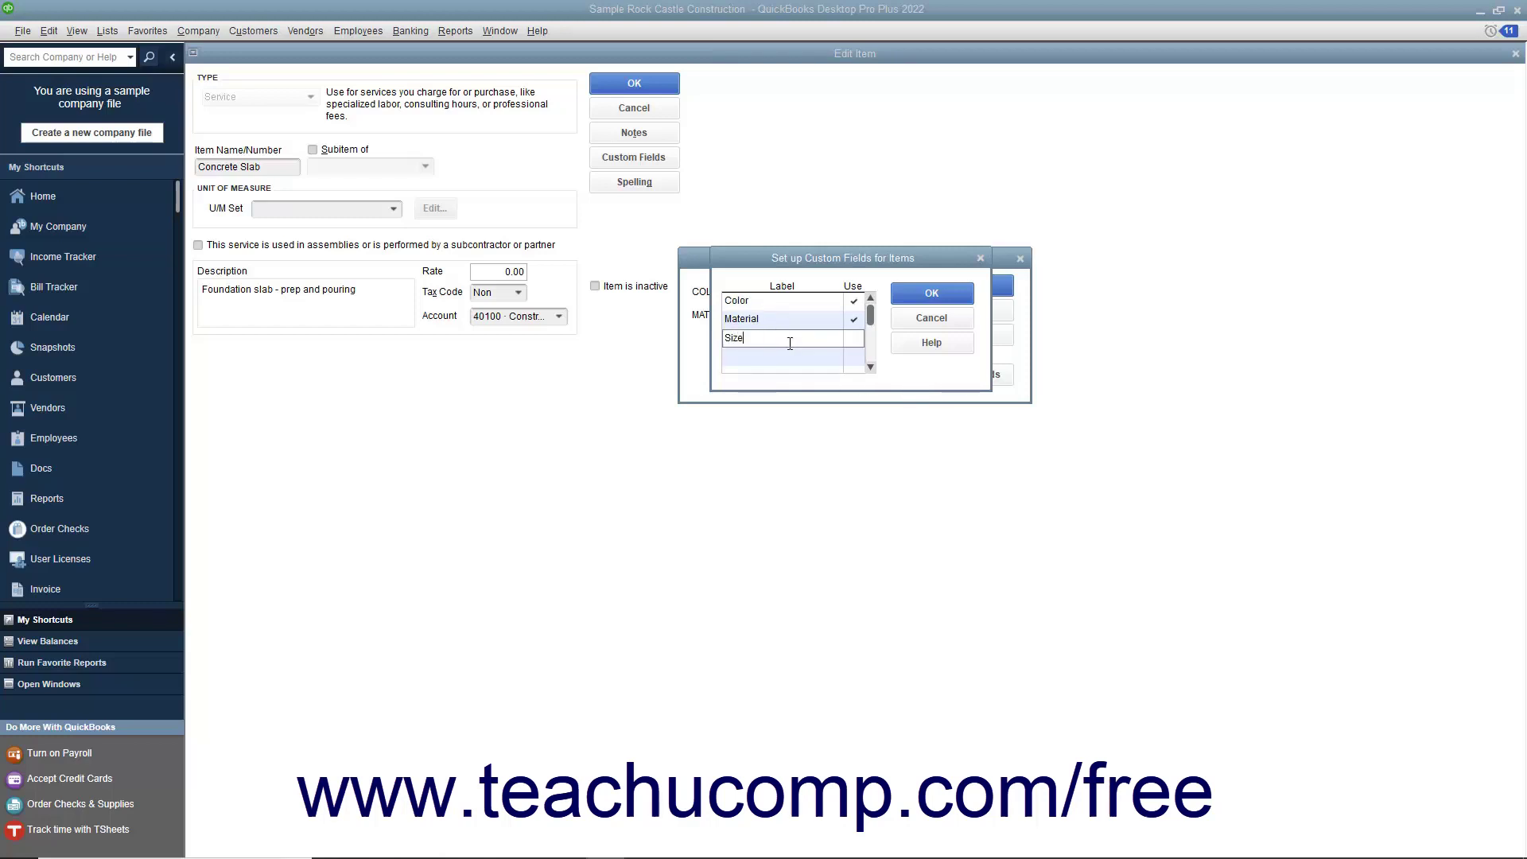
{"action": "left_click", "coordinate": [853, 340]}
{"action": "left_click", "coordinate": [907, 296]}
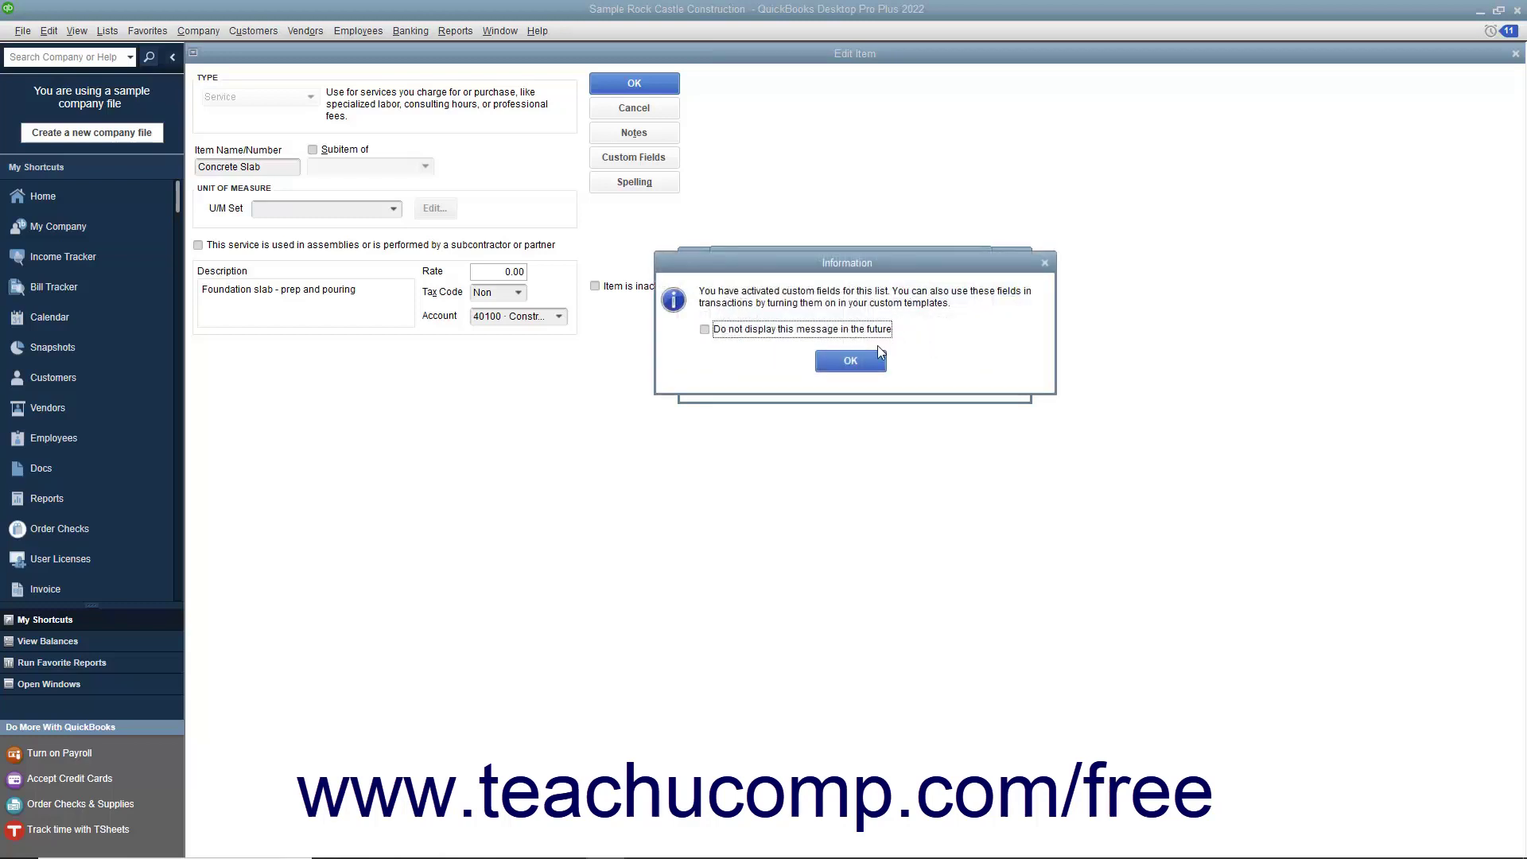
{"action": "left_click", "coordinate": [850, 360]}
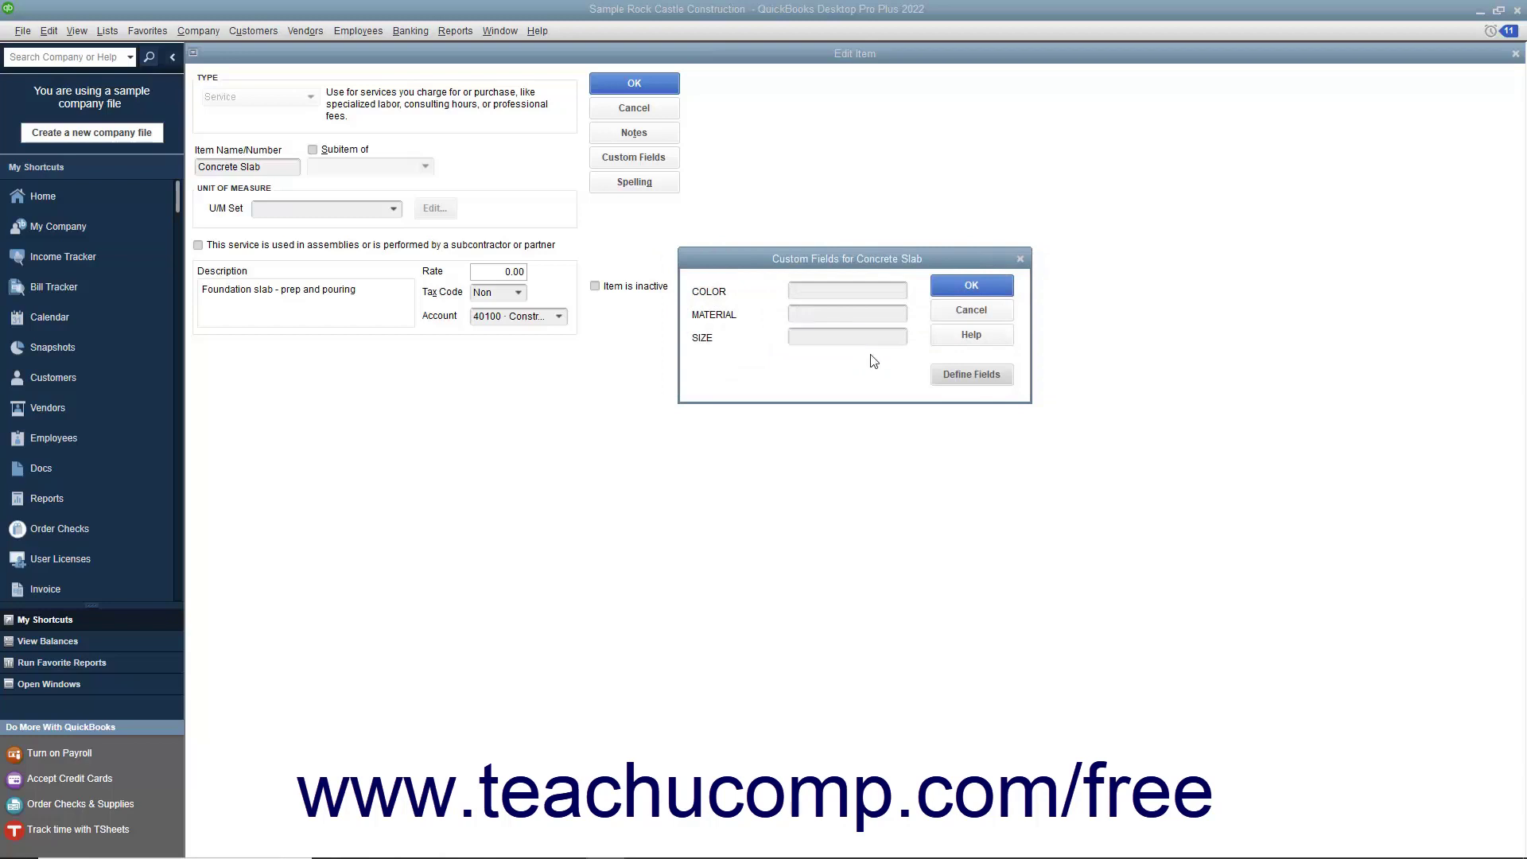
Leave the new SIZE field blank and close Concrete Slab's custom fields with OK.
{"action": "left_click", "coordinate": [839, 335]}
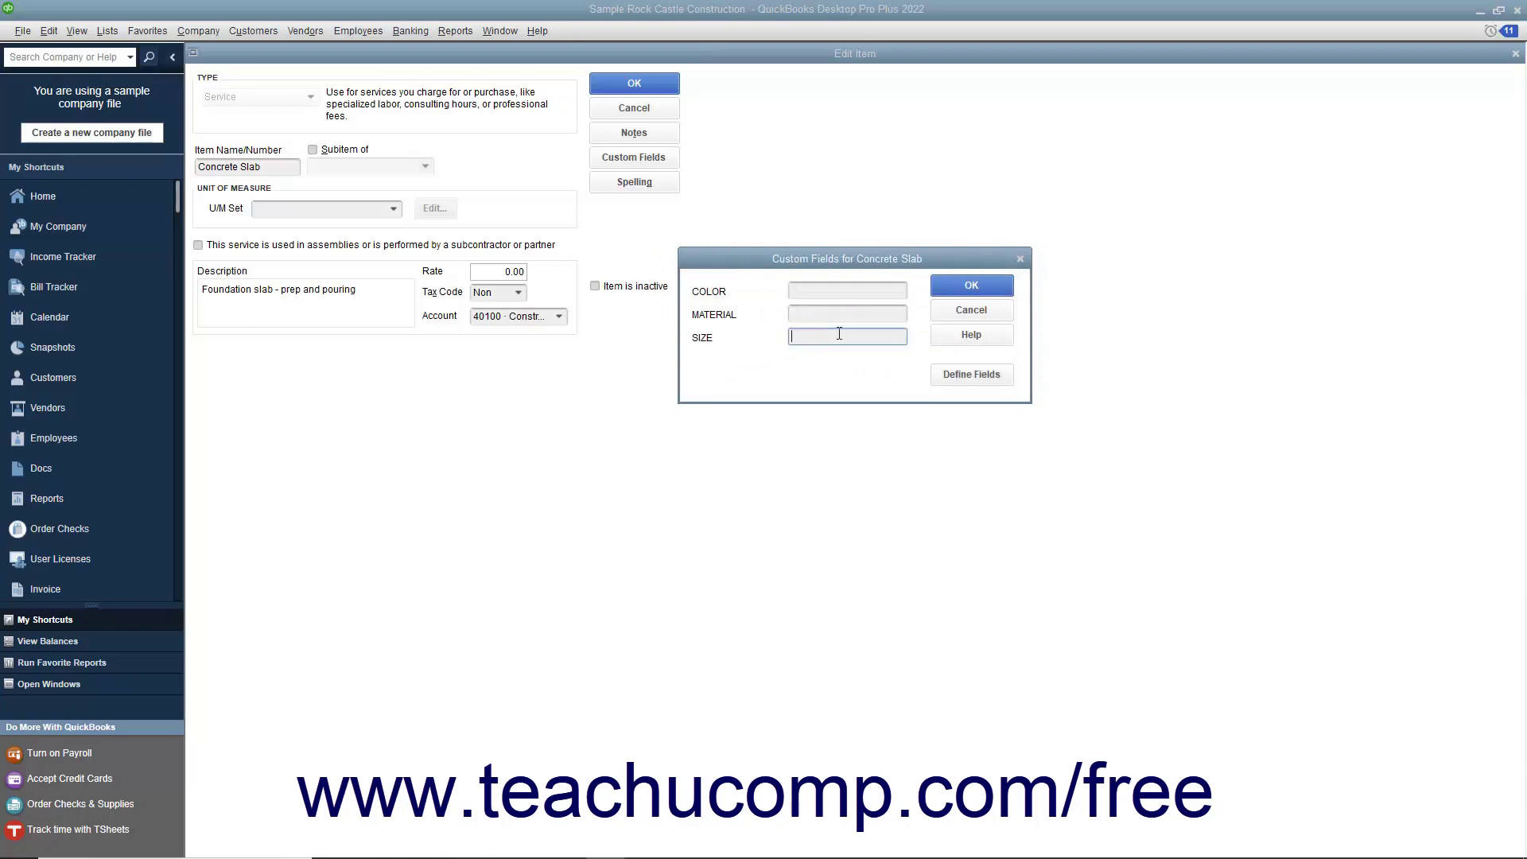
{"action": "left_click", "coordinate": [944, 291]}
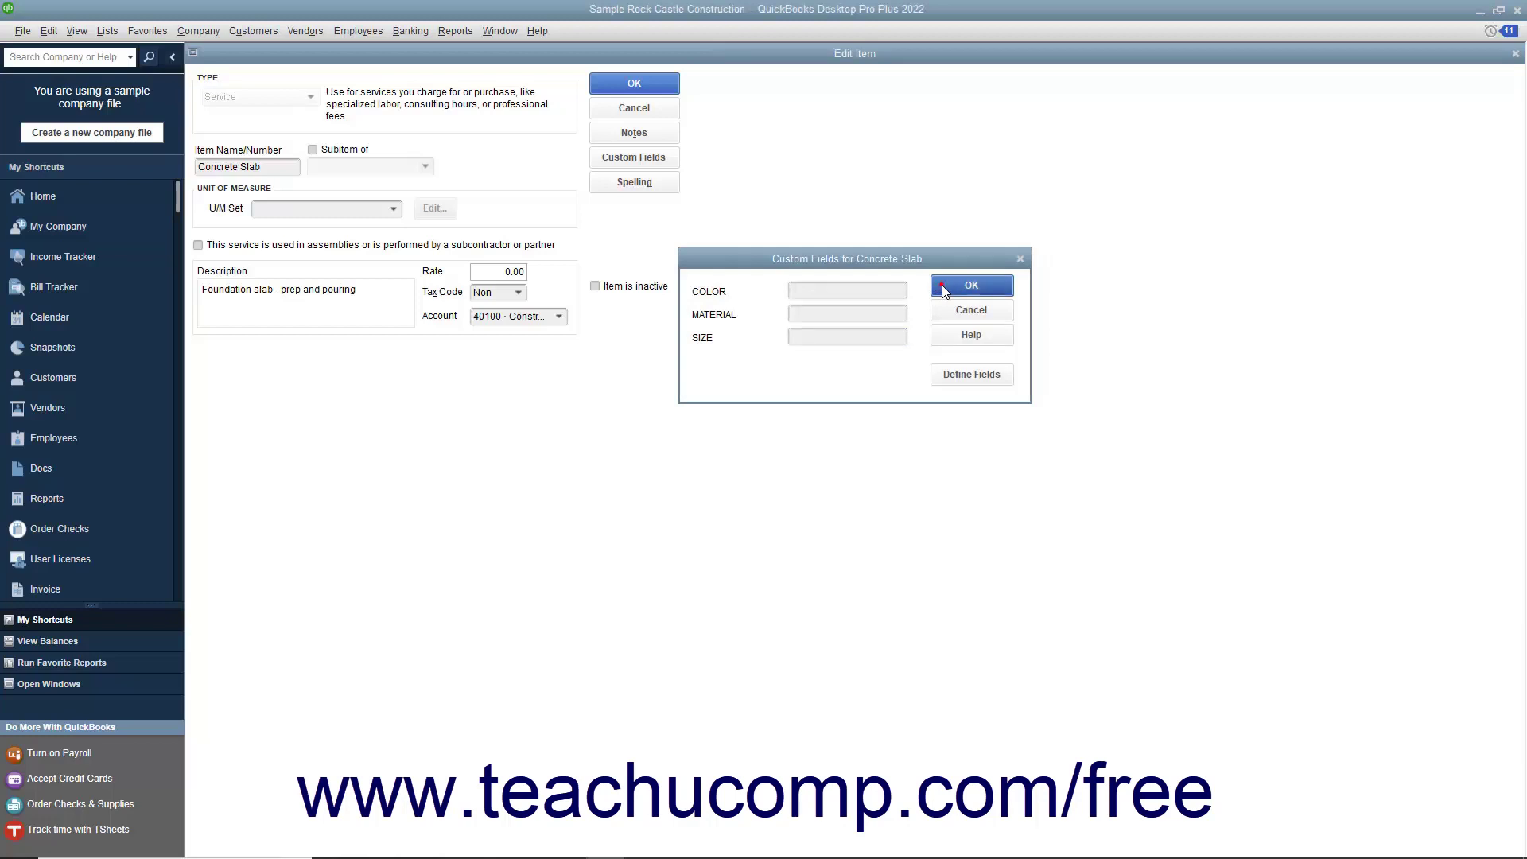